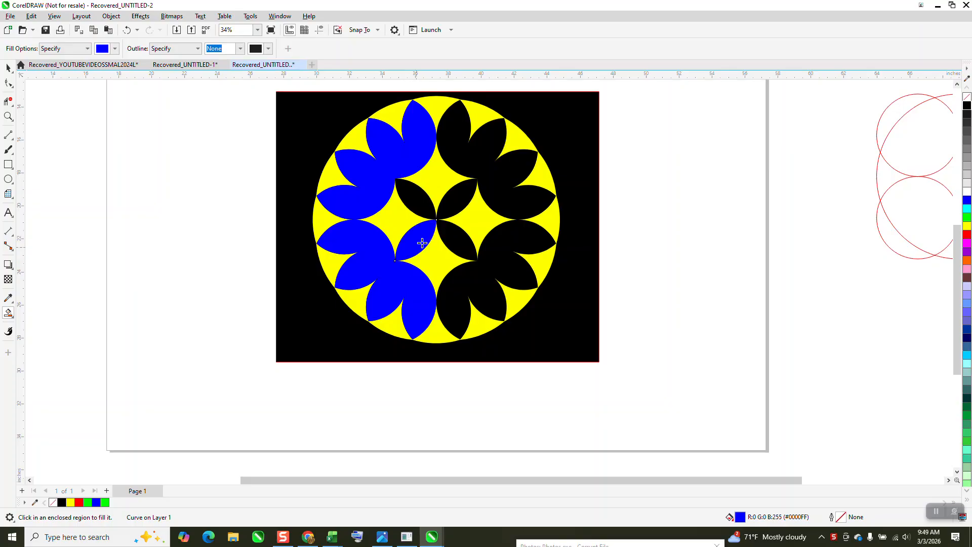
- Fill the remaining black center and outer petals of the round pattern with blue
left_click(456, 200)
left_click(428, 206)
left_click(463, 242)
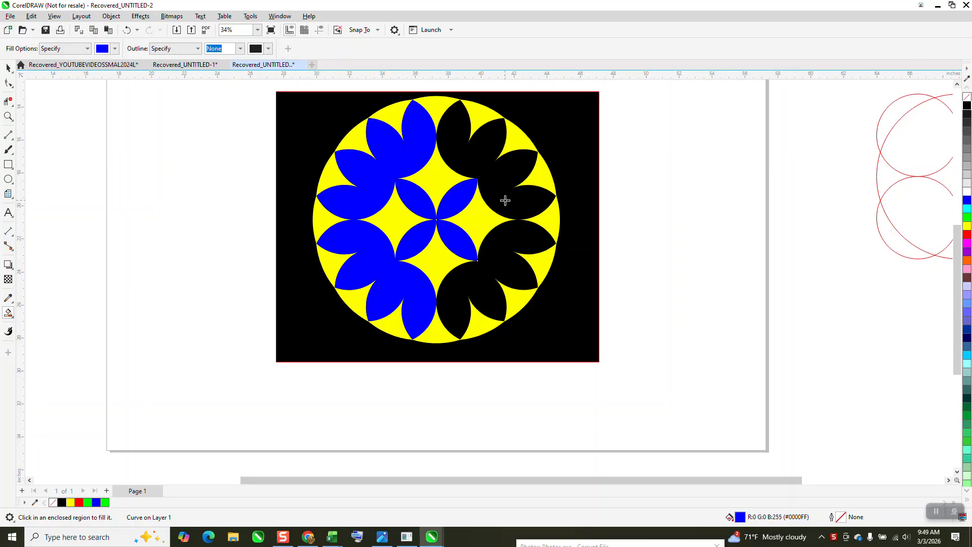
left_click(503, 201)
left_click(504, 245)
scroll(449, 220, "down", 2)
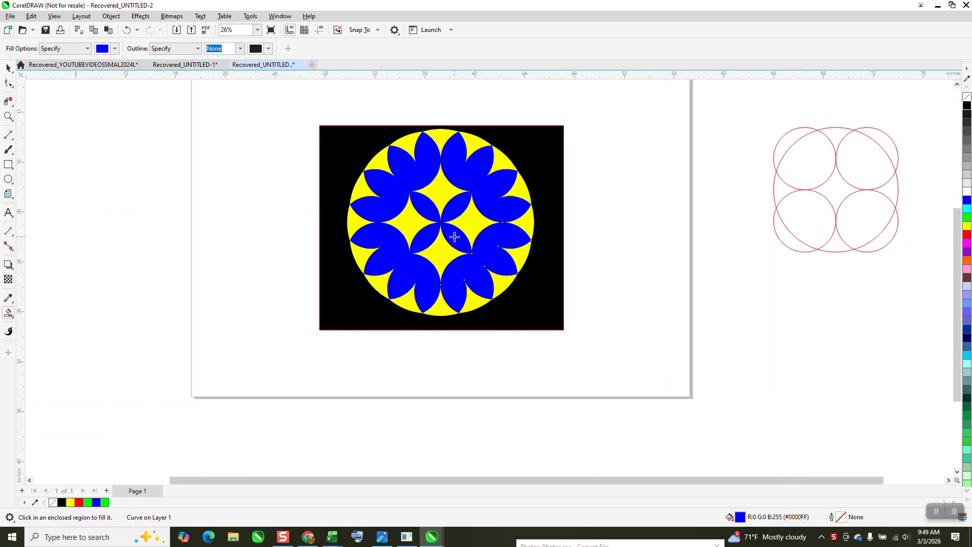
- Undo all the blue petal fills so the pattern is black and yellow again
left_click(127, 32)
left_click(127, 32)
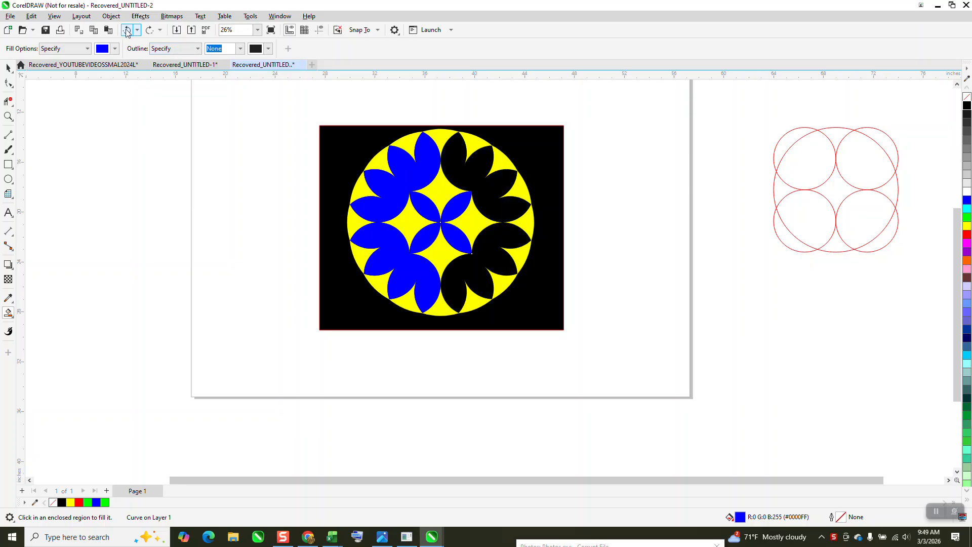
left_click(126, 33)
left_click(126, 33)
left_click(125, 31)
left_click(126, 30)
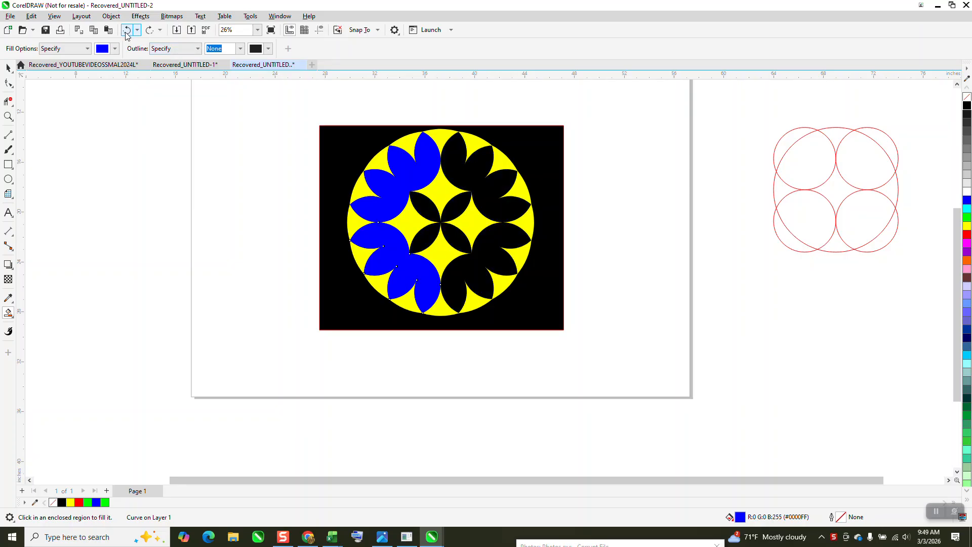
left_click(126, 31)
left_click(126, 31)
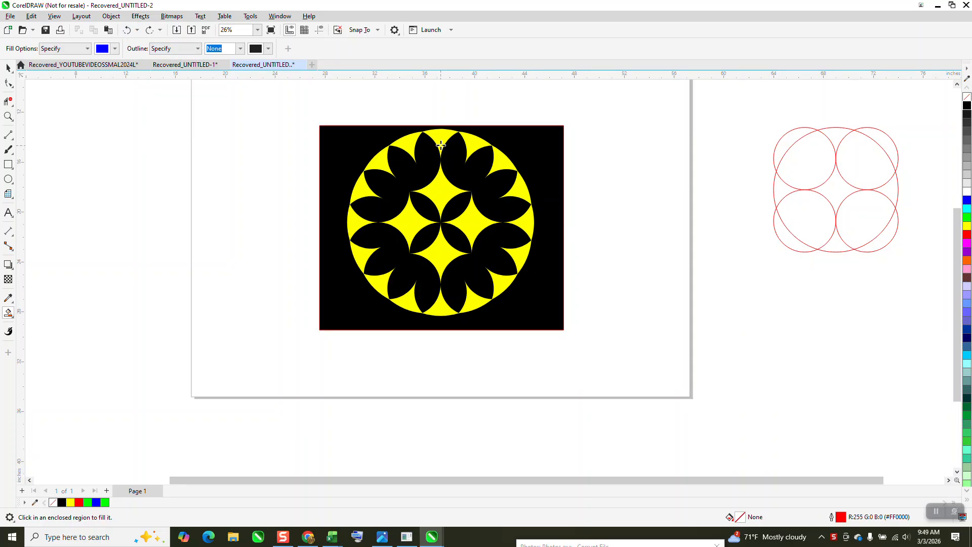
- Move the whole black and yellow pattern off to the left so the middle of the page is empty
left_click(8, 68)
left_click_drag(317, 112, 565, 320)
left_click_drag(452, 218, 124, 211)
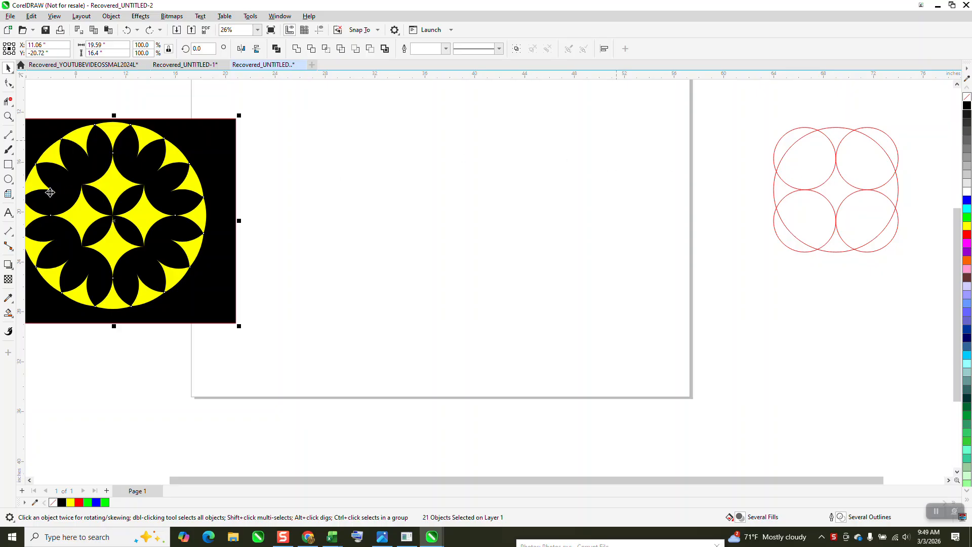
- Draw a circle on the page and set its diameter to 5 inches
left_click(9, 180)
left_click_drag(343, 148, 376, 182)
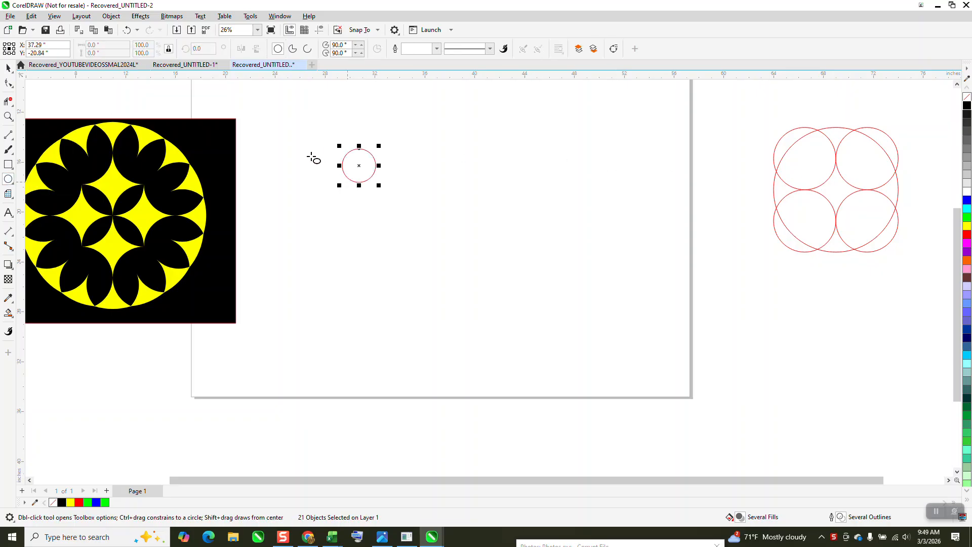
left_click_drag(107, 45, 34, 53)
type("5")
key("Return")
left_click(9, 69)
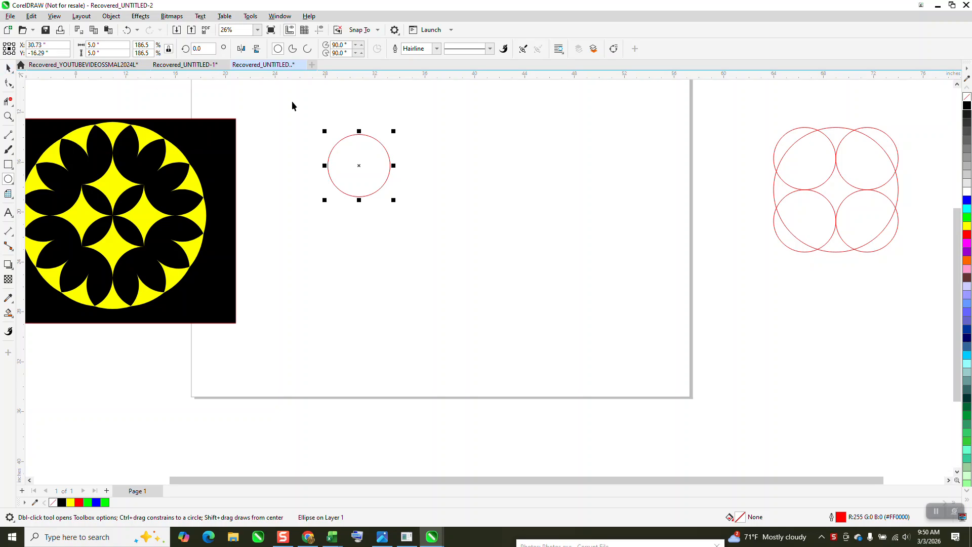
left_click(293, 102)
- Duplicate the 5-inch circle into a two-by-two grid of touching circles
left_click(351, 146)
key("ctrl+d")
left_click_drag(311, 114, 519, 223)
key("ctrl+d")
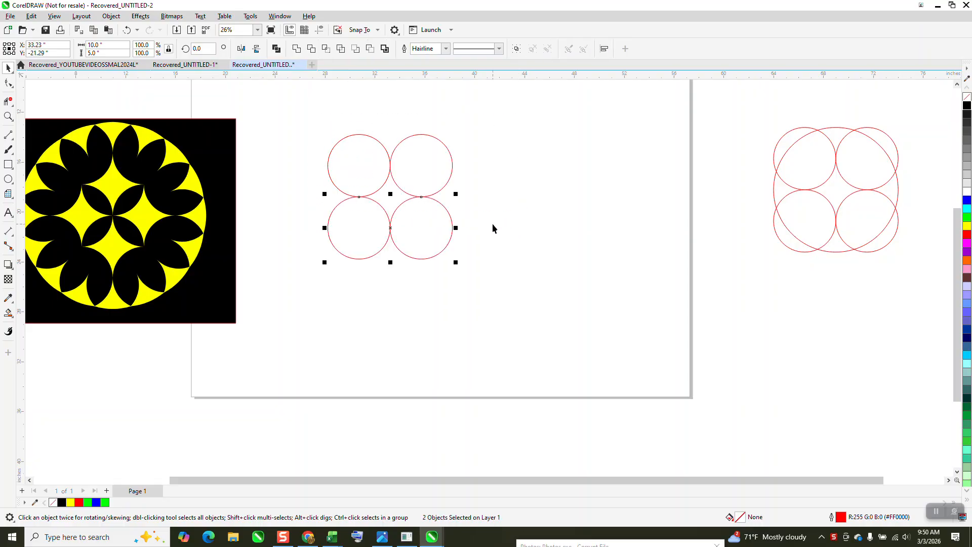
- Group the four circles and center the group on the page
left_click_drag(307, 116, 500, 290)
key("ctrl+g")
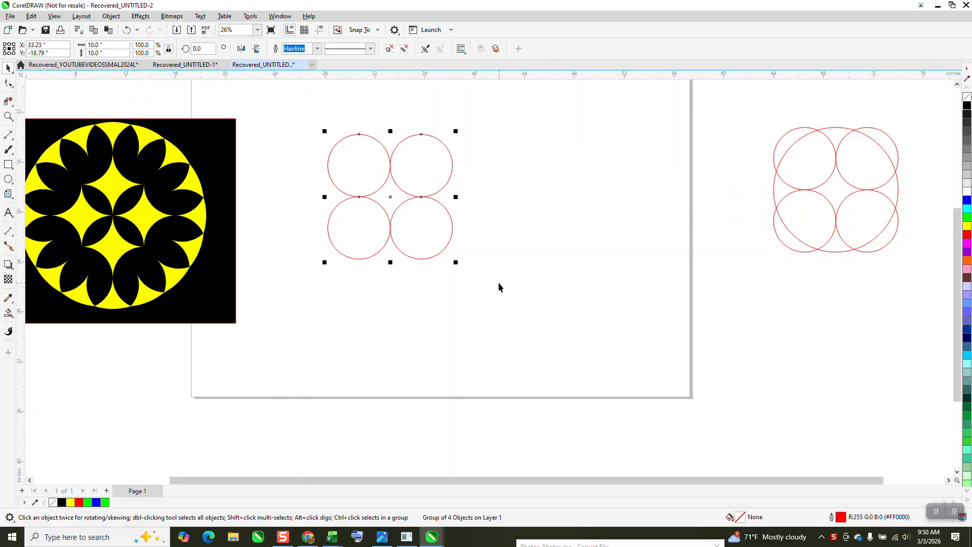
key("p")
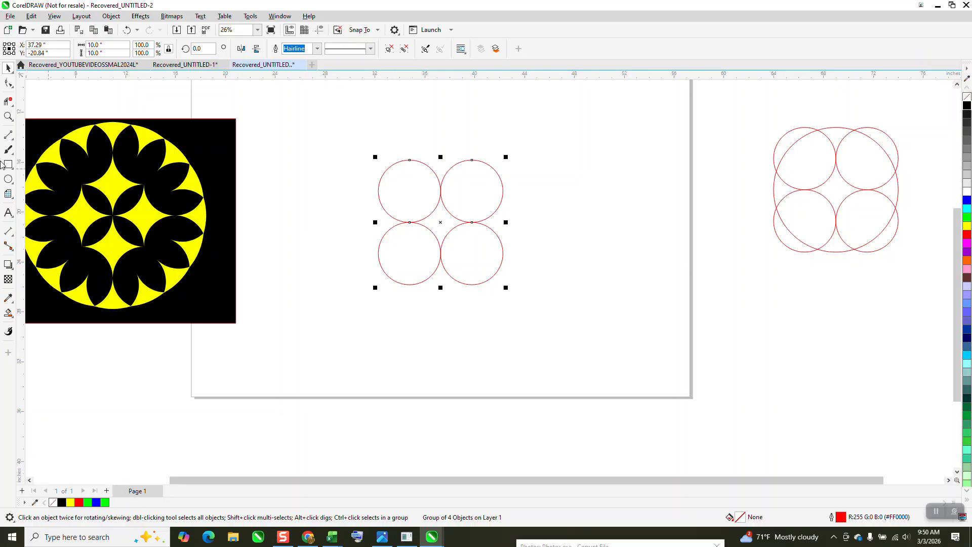
- Draw a 10-inch square and center it on the page around the four circles
left_click(8, 165)
mouse_move(564, 151)
left_mouse_down()
mouse_move(505, 213)
mouse_move(493, 245)
mouse_move(463, 252)
left_mouse_up()
left_click(108, 44)
type("10")
key("Return")
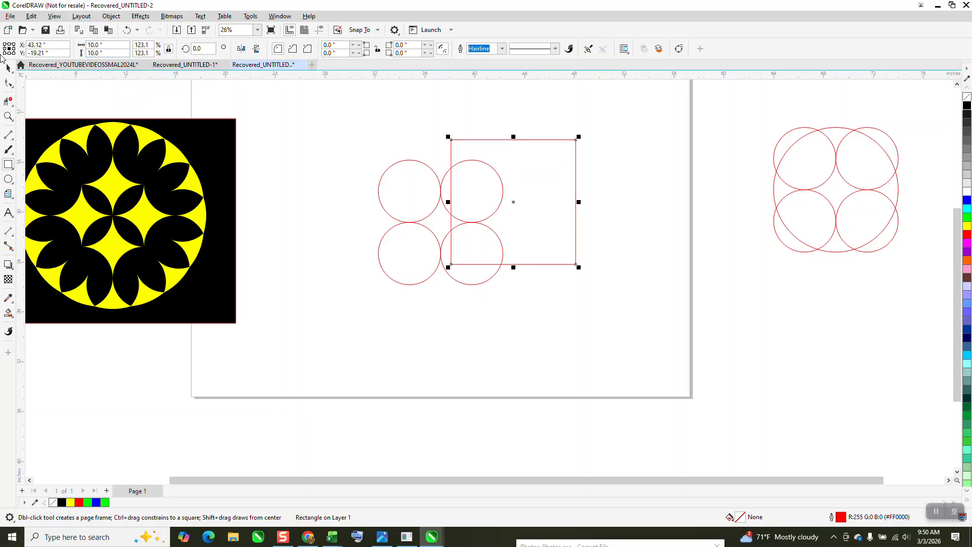
key("p")
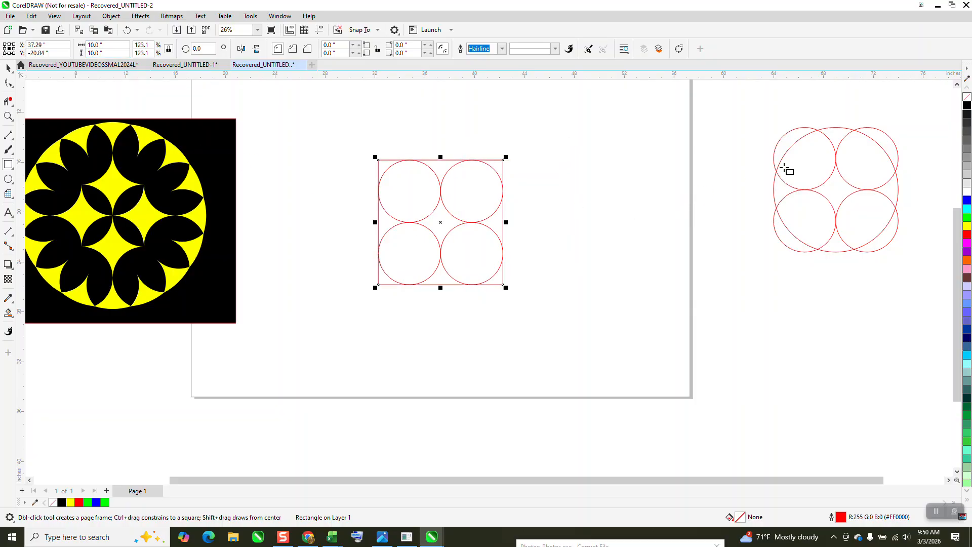
- Round the square's corners to 5 inches to make a full circle, and group it with the four small circles
left_click(8, 116)
left_click_drag(307, 128, 648, 333)
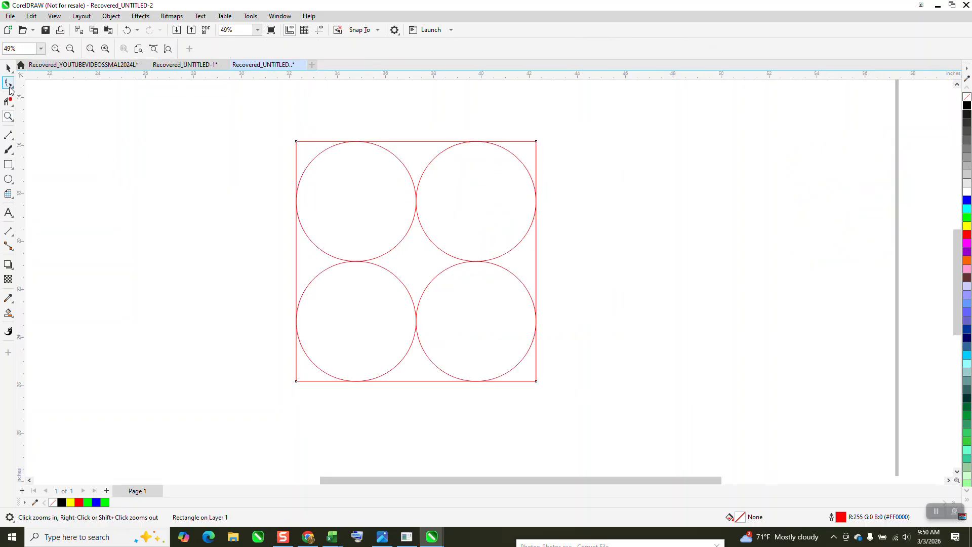
left_click(8, 84)
left_click_drag(297, 144, 430, 151)
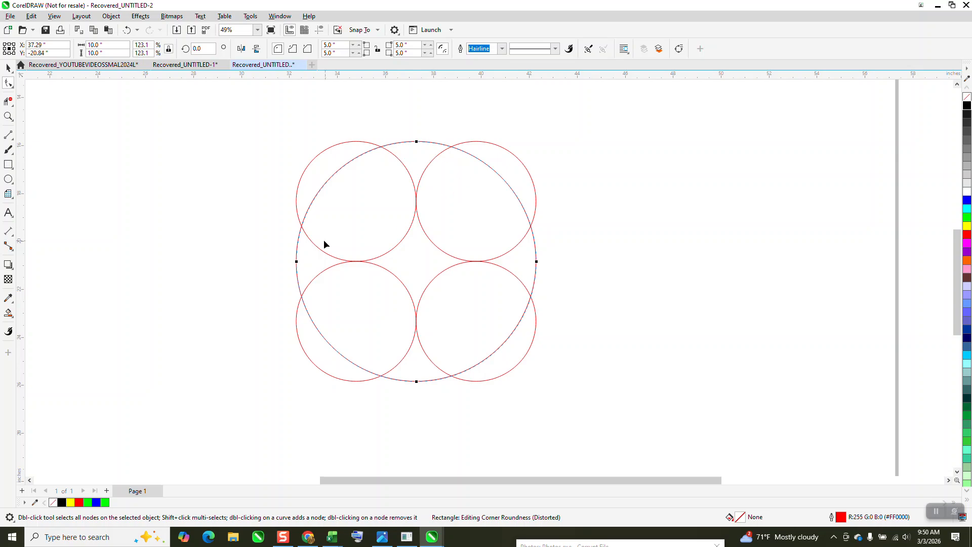
left_click(8, 68)
left_click_drag(289, 110, 599, 429)
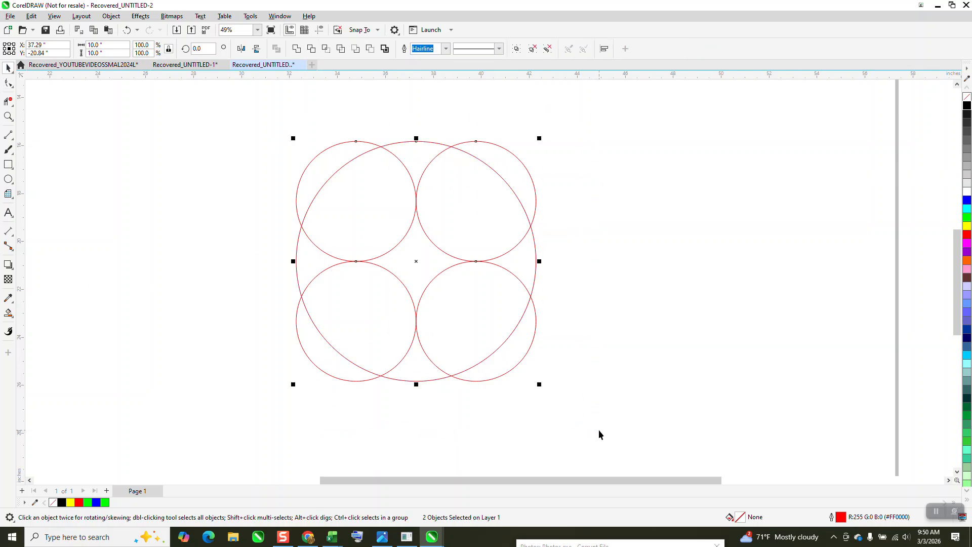
key("ctrl+g")
- Smart-fill the central star gap and the upper gap between the circles with blue and no outline
left_click(8, 313)
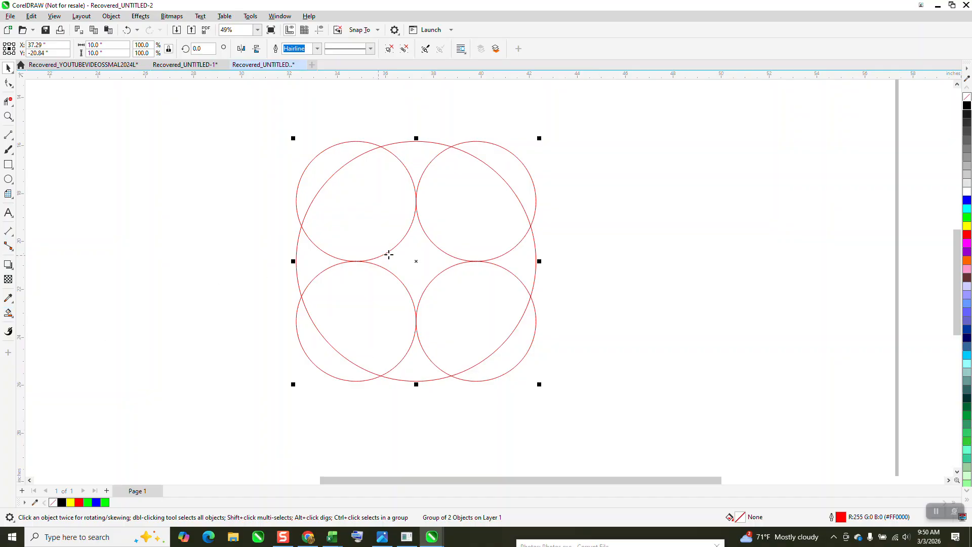
left_click(418, 253)
left_click(413, 165)
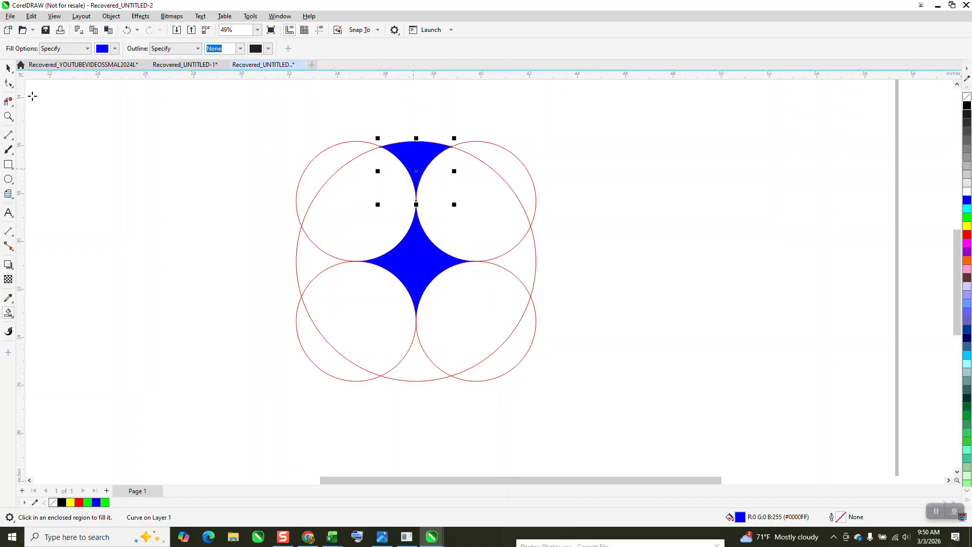
- Move the grouped circle outlines 15 inches to the right and group the two blue shapes left behind
left_click(9, 67)
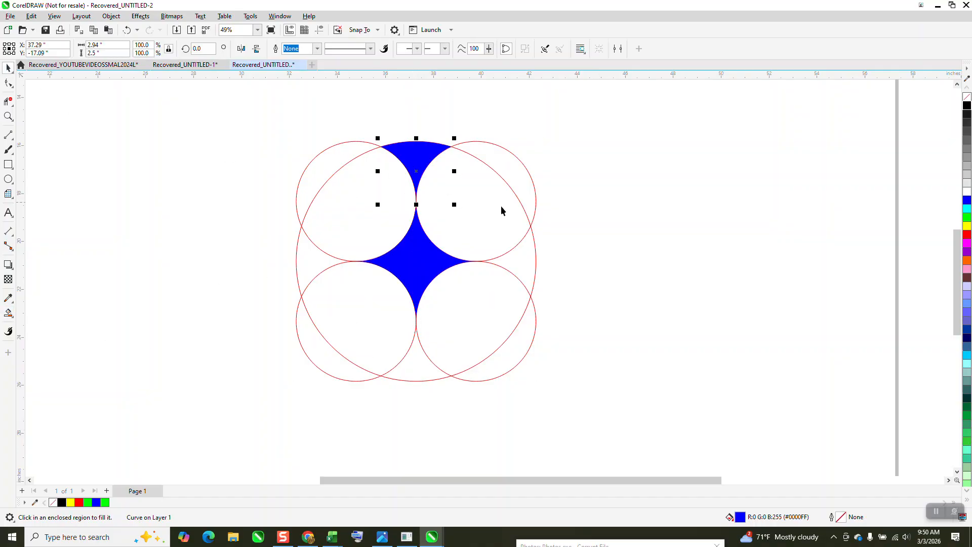
left_click(530, 220)
key("Right")
key("Right")
key("Right")
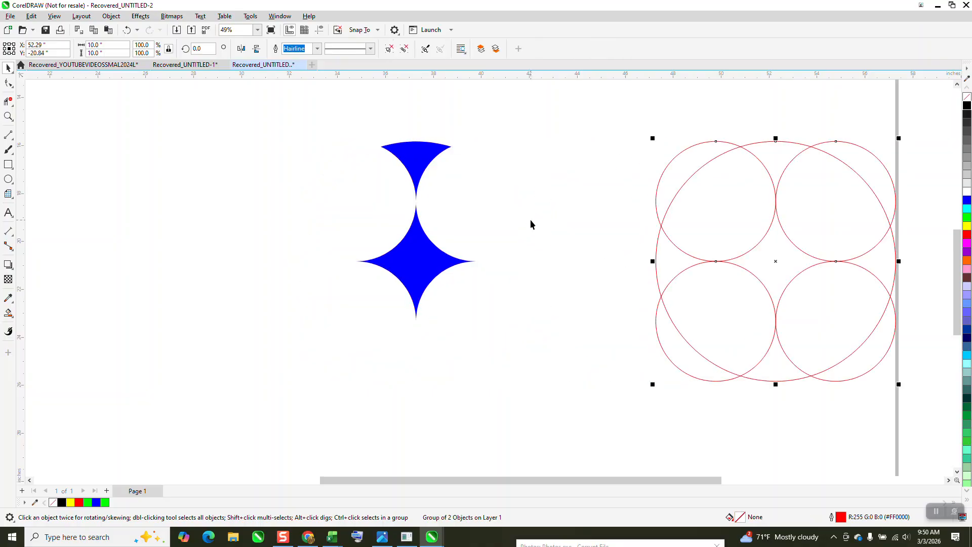
scroll(362, 133, "down", 2)
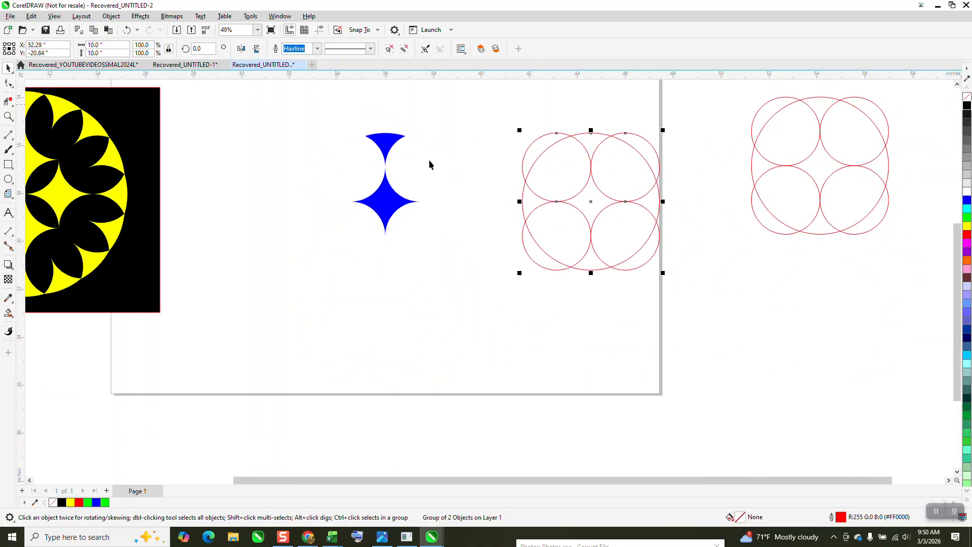
left_click_drag(347, 120, 453, 242)
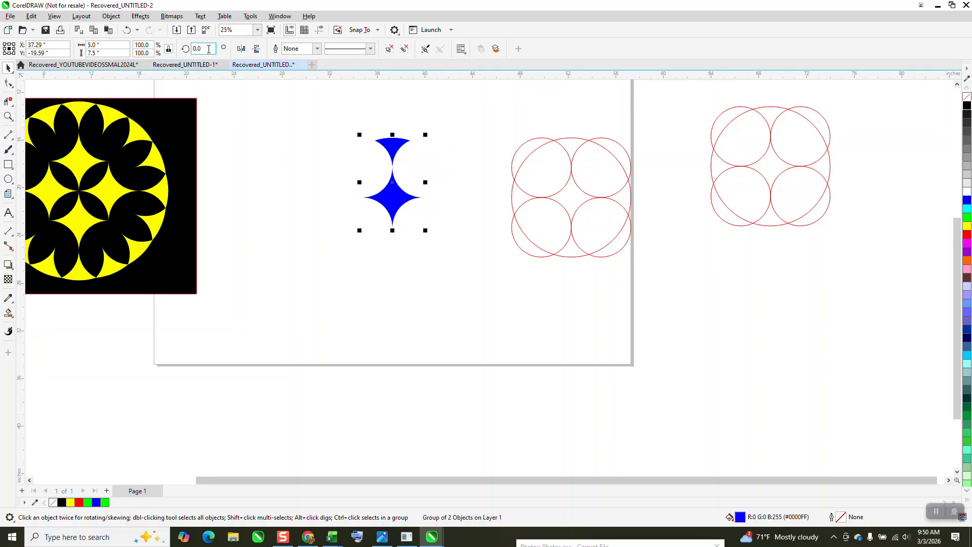
- Rotate a copy of the blue group by 90 degrees and repeat the rotated copy twice to form a cross
type("90")
key("Return")
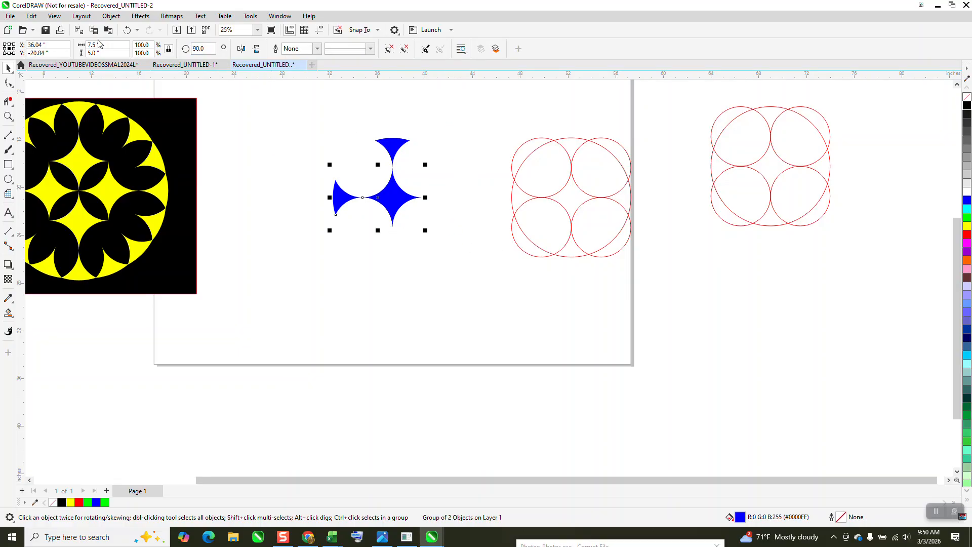
key("ctrl+d")
key("ctrl+d")
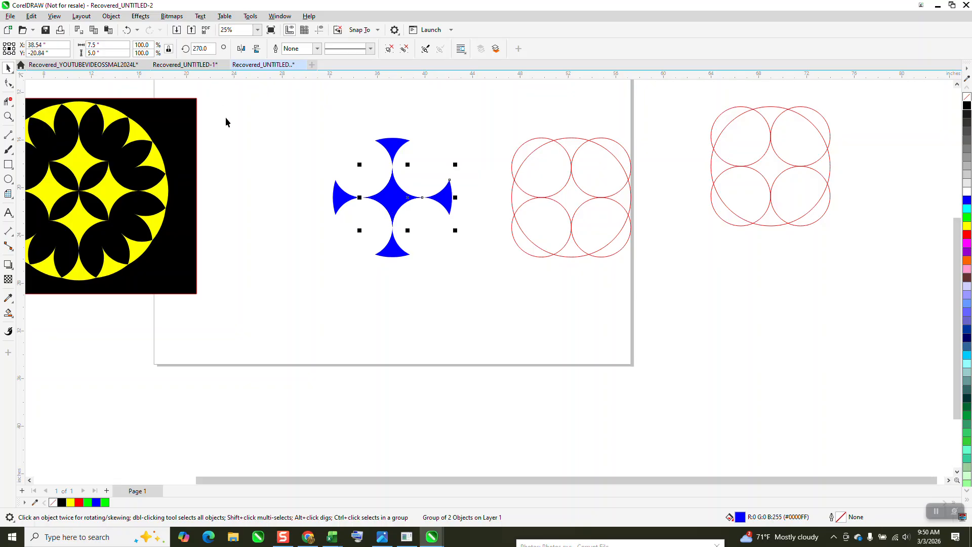
- Undo the rotated copies and remove the leftover duplicate of the blue group
left_click(126, 30)
left_click(126, 30)
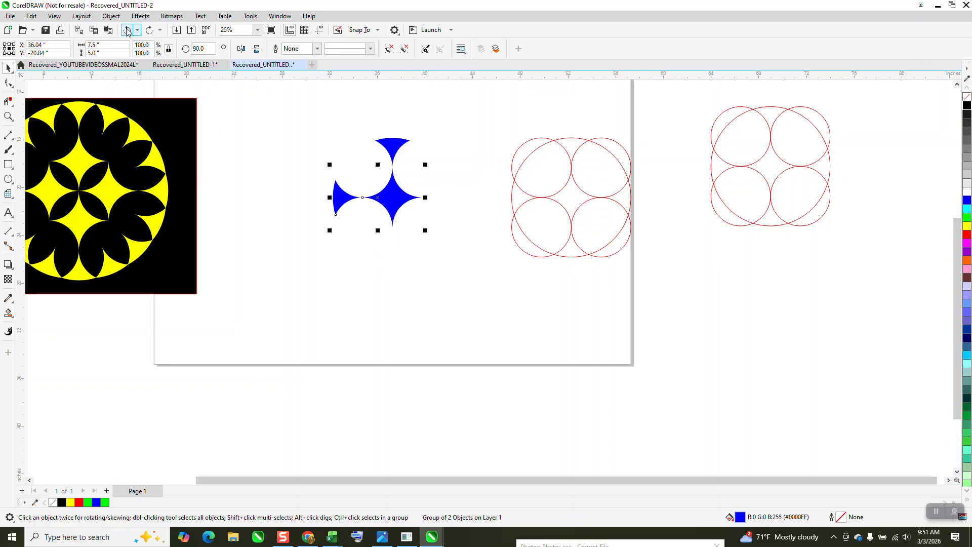
left_click(126, 30)
left_click_drag(386, 196, 312, 217)
key("Delete")
left_click_drag(390, 201, 309, 243)
left_click(130, 31)
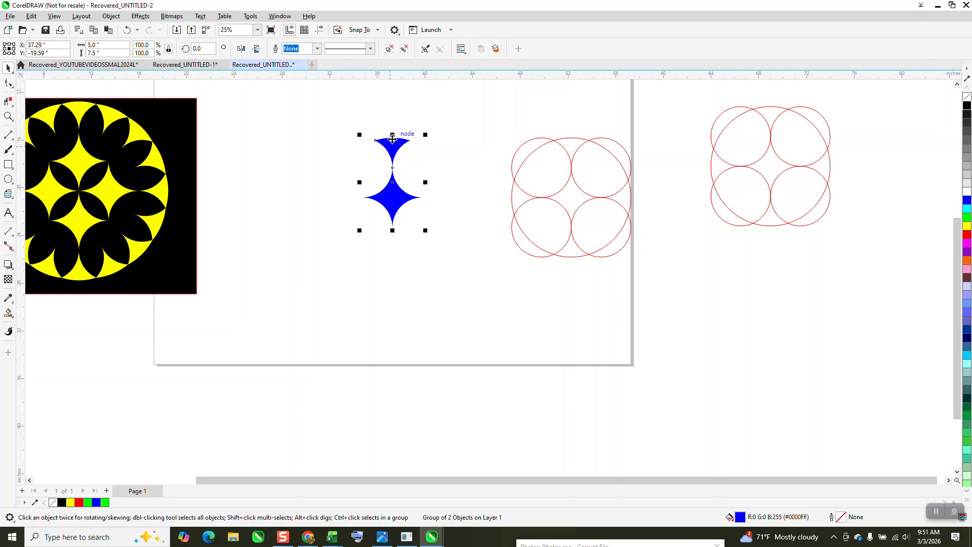
- Add a vertically mirrored copy below the blue group and center the combined column on the page
left_click_drag(392, 136, 396, 230)
left_click(343, 203)
left_click_drag(515, 360, 508, 330)
key("p")
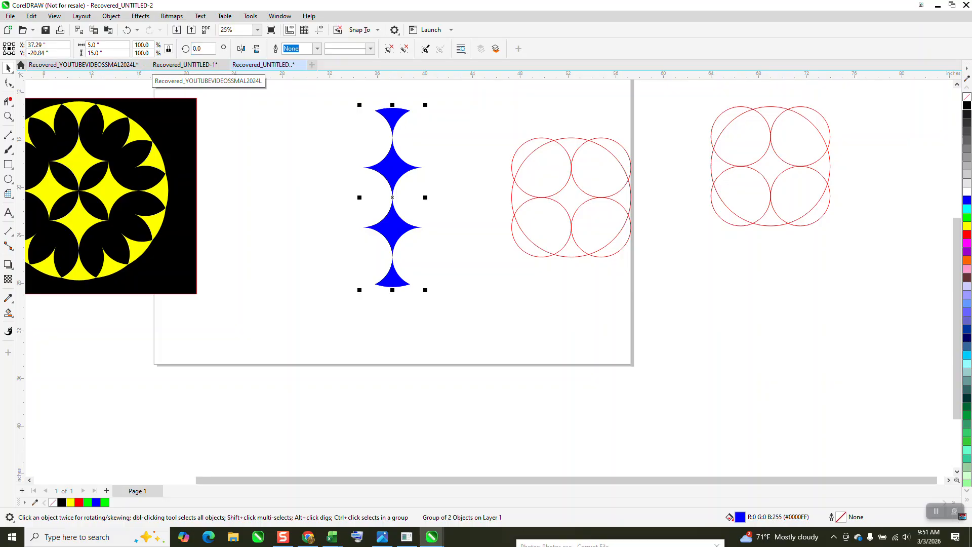
- Add a copy of the blue column rotated by 90 degrees to form a cross
double_click(198, 48)
type("90")
key("Return")
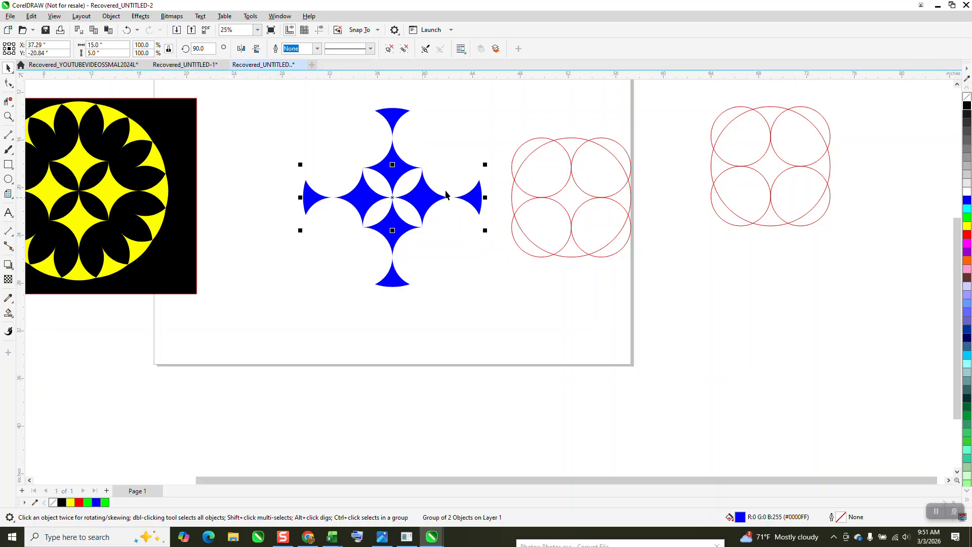
- Select the whole blue cross and ungroup everything into individual shapes
left_click_drag(275, 97, 500, 293)
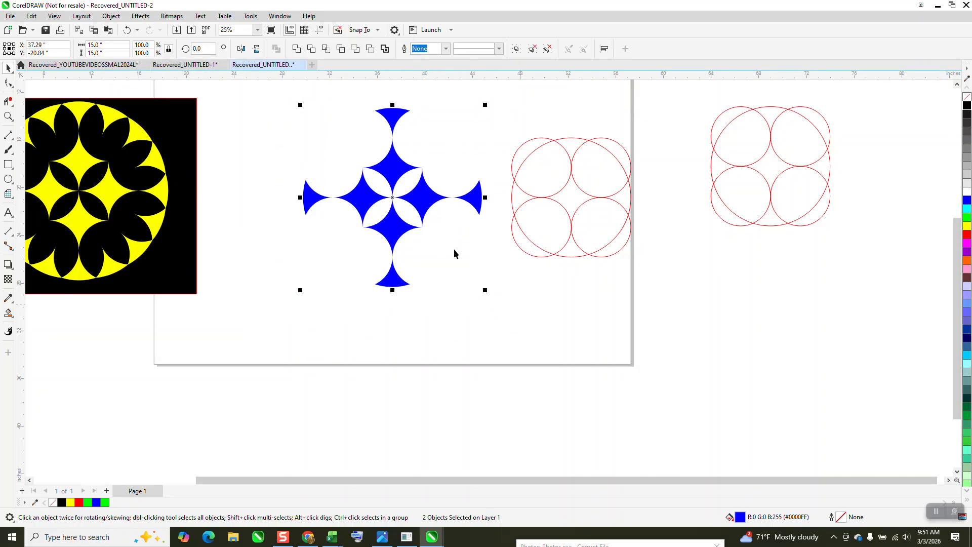
left_click(113, 17)
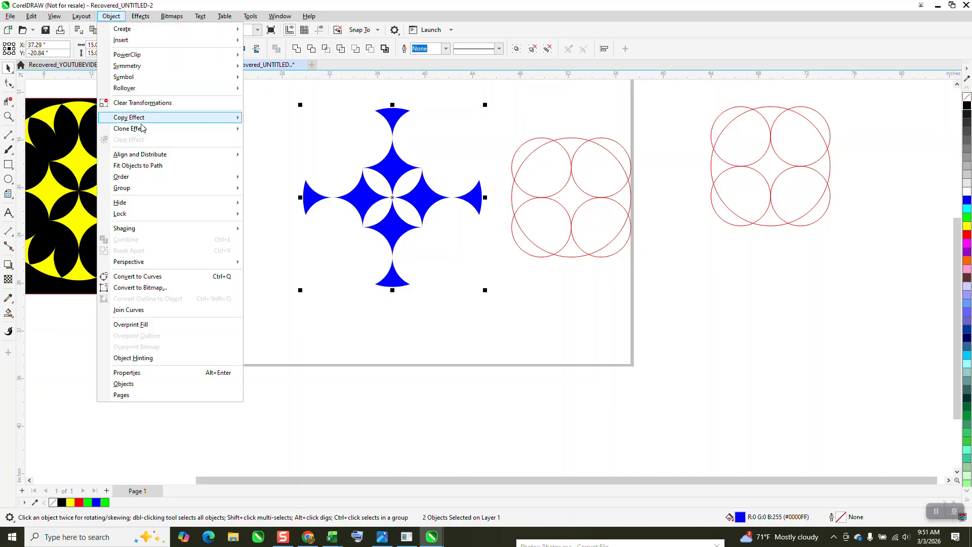
mouse_move(143, 187)
left_click(256, 210)
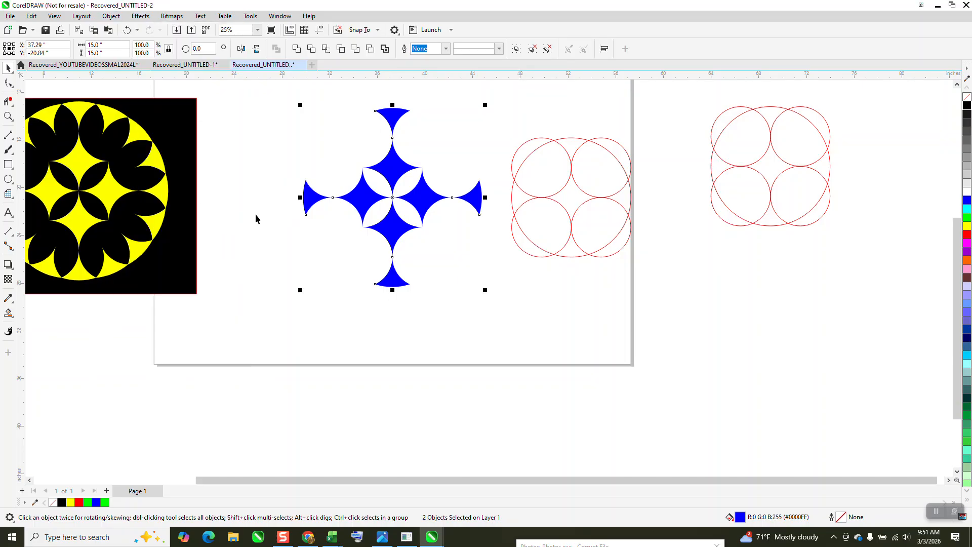
- Delete the left, lower and right outer end pieces of the blue cross
left_click(230, 177)
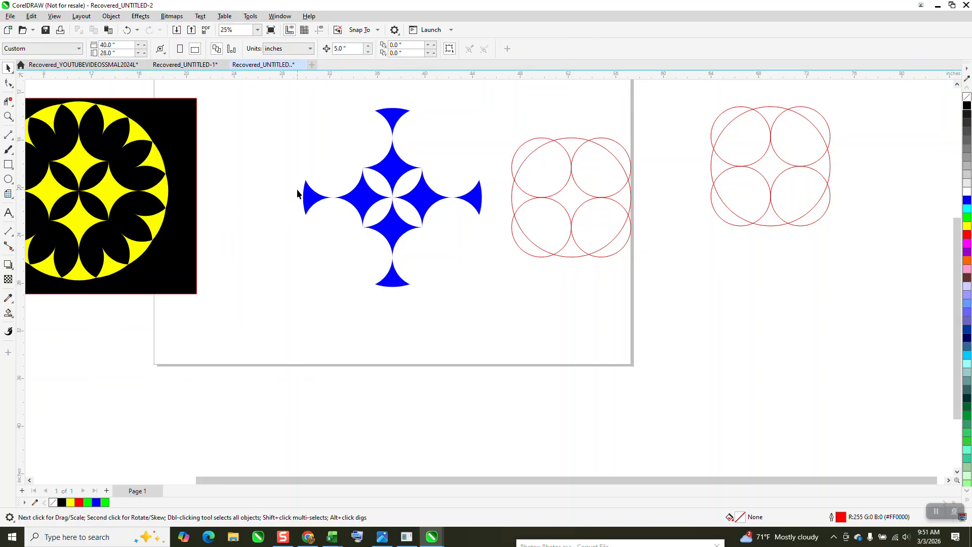
left_click(310, 201)
key("Delete")
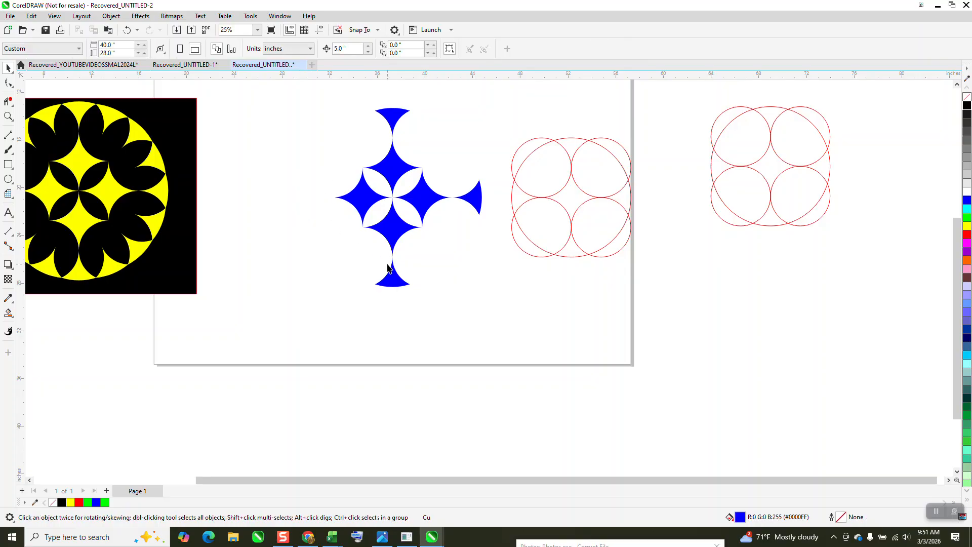
left_click(393, 281)
key("Delete")
left_click(479, 198)
key("Delete")
- Try to surround the cross with copies of the upper outer piece rotated in repeated 22.5-degree steps
left_click(395, 120)
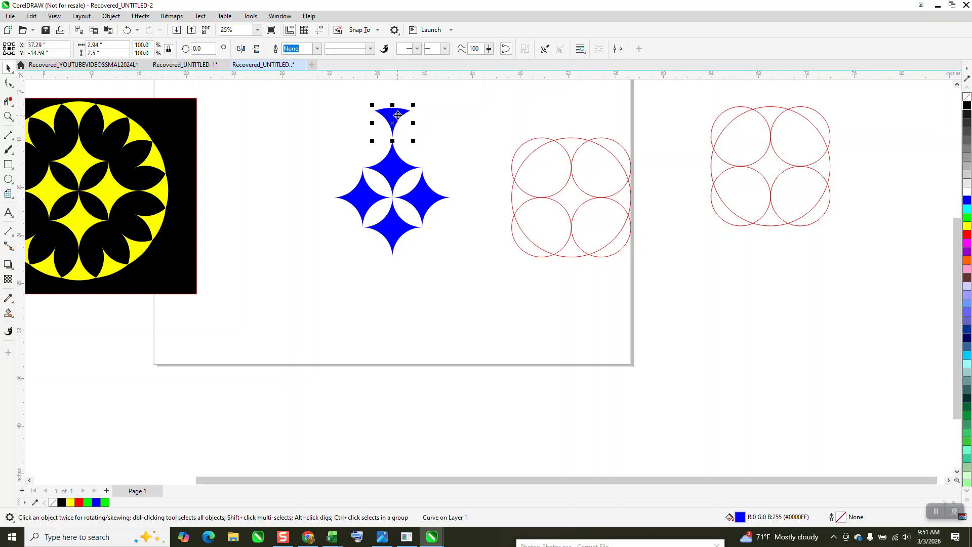
left_click_drag(204, 48, 61, 43)
type("22.5")
key("Return")
key("ctrl+r")
key("ctrl+r")
key("ctrl+r")
key("ctrl+r")
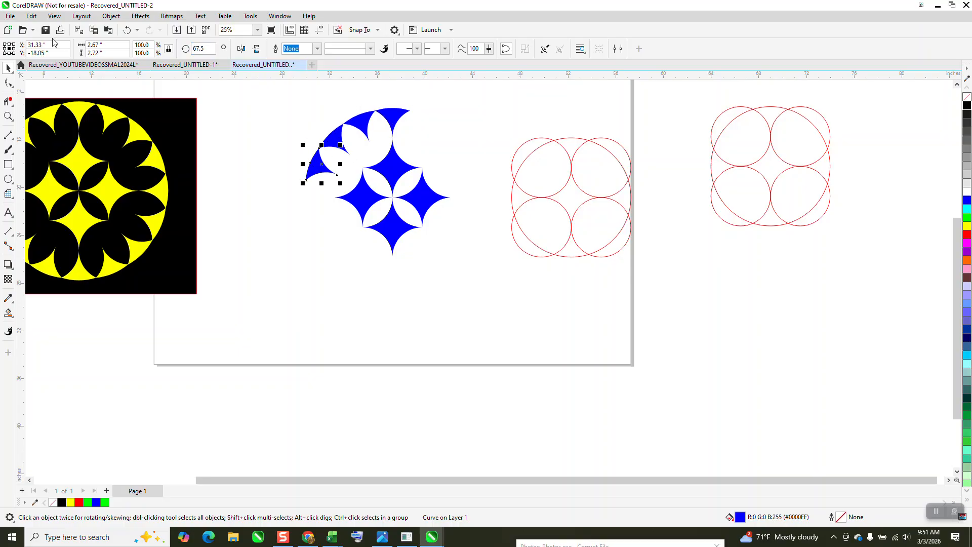
- Undo the 22.5-degree rotated copies so only the original upper outer piece is left
left_click(127, 30)
left_click(127, 30)
left_click(127, 30)
left_click(128, 30)
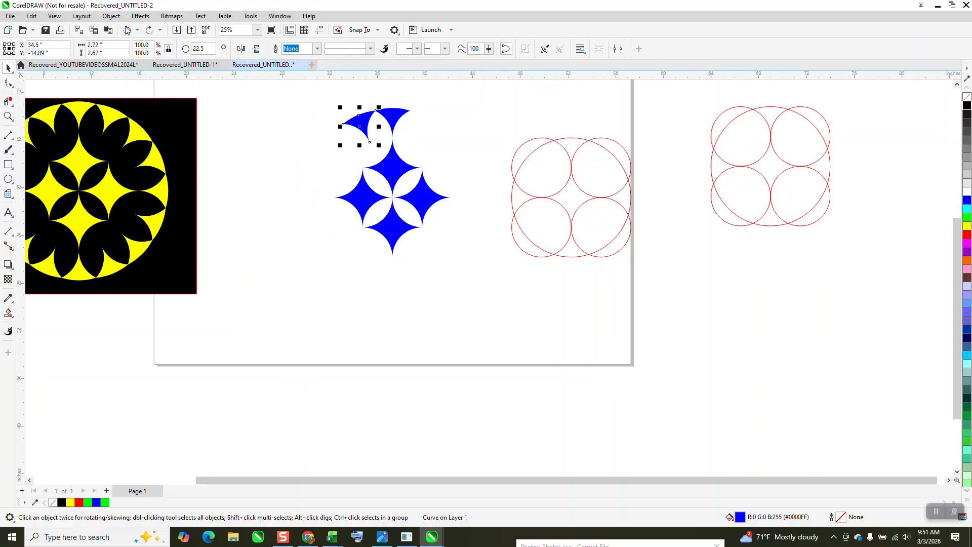
left_click(127, 30)
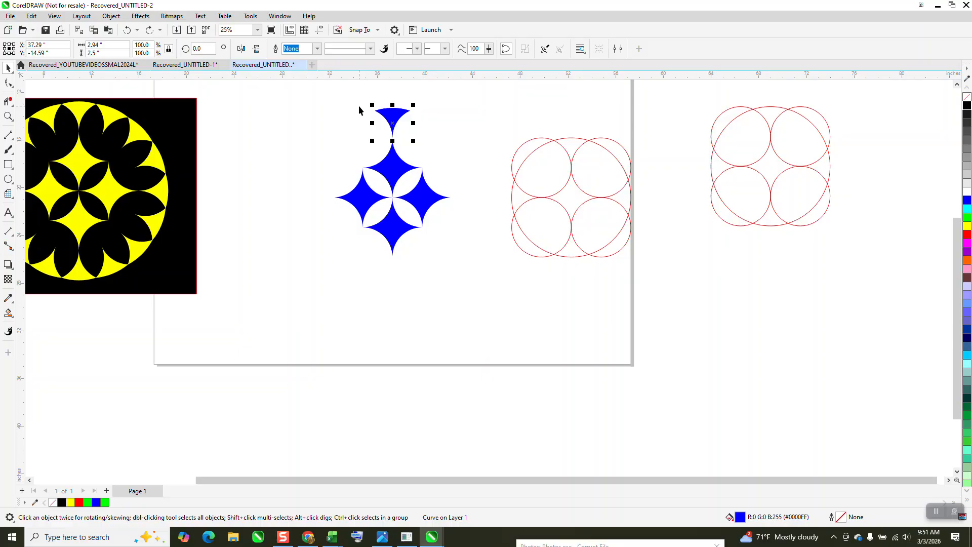
- Add a copy of the upper outer piece rotated 45 degrees and repeat that rotation six more times around the circle
left_click(205, 48)
type("45")
key("Return")
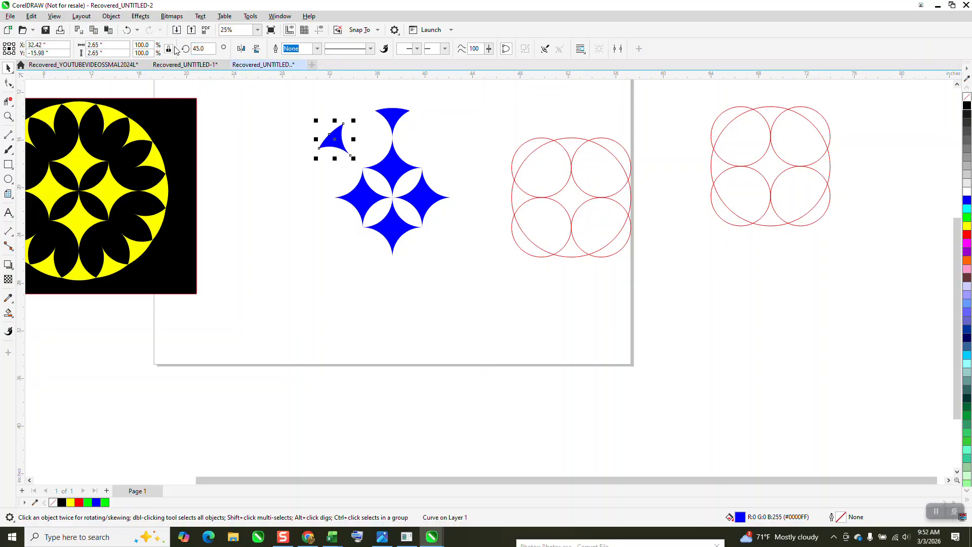
key("ctrl+d")
key("ctrl+d")
key("ctrl+d")
key("ctrl+d")
key("ctrl+d")
key("ctrl+d")
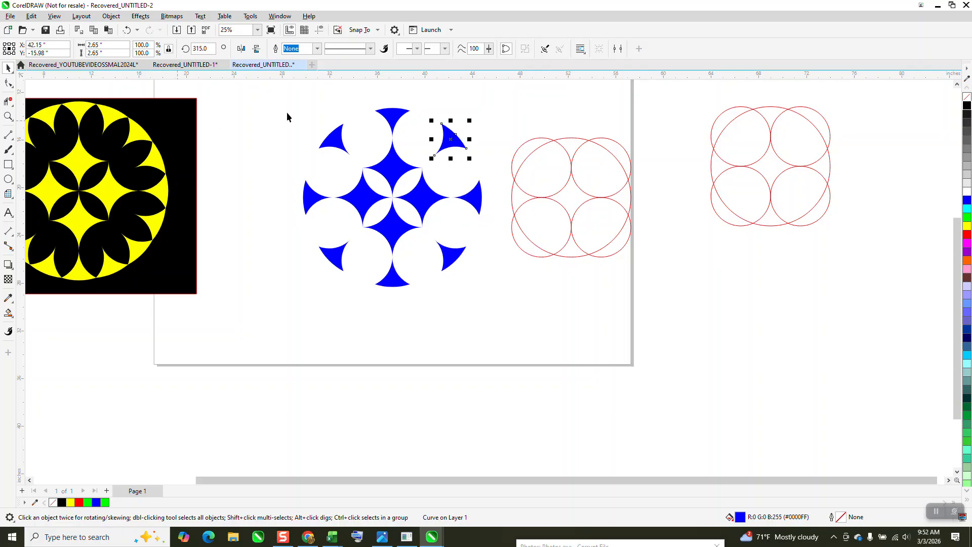
- Add a copy of the upper outer piece rotated 22.5 degrees and fill the copy with cyan
left_click(400, 83)
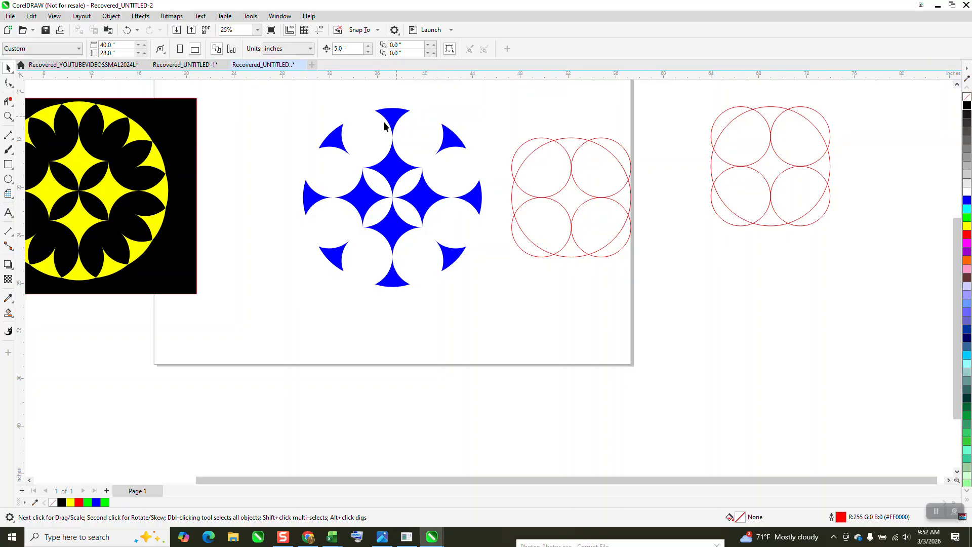
left_click_drag(277, 103, 351, 205)
left_click(355, 114)
left_click(392, 120)
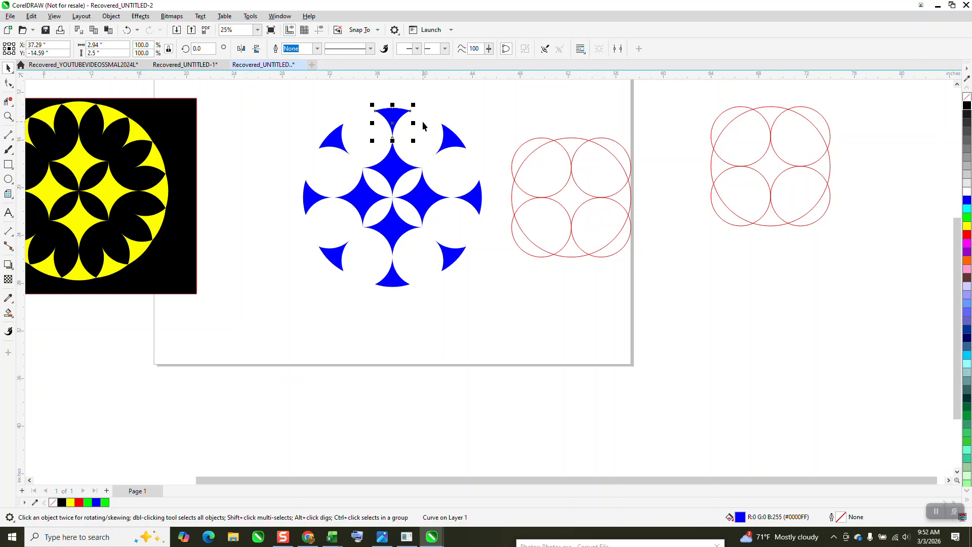
key("alt+c")
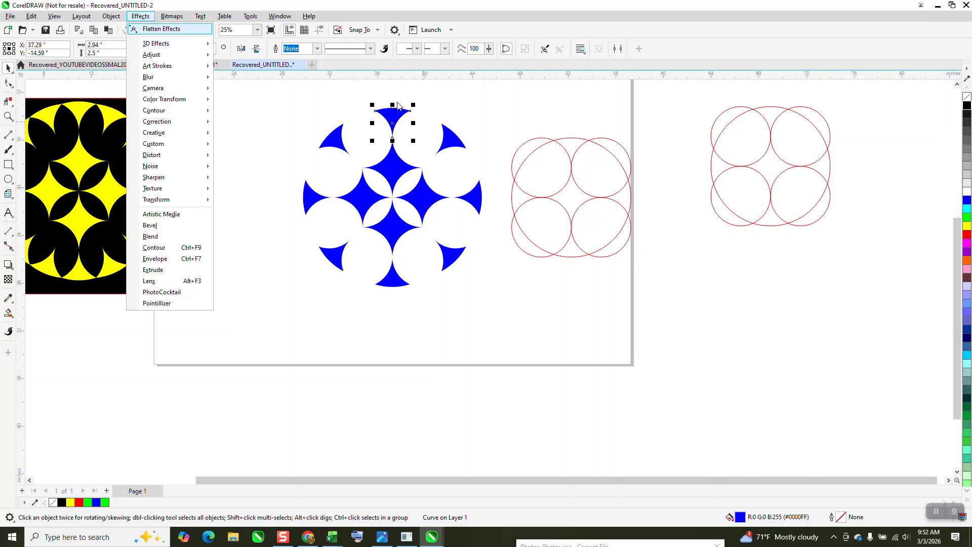
left_click(412, 97)
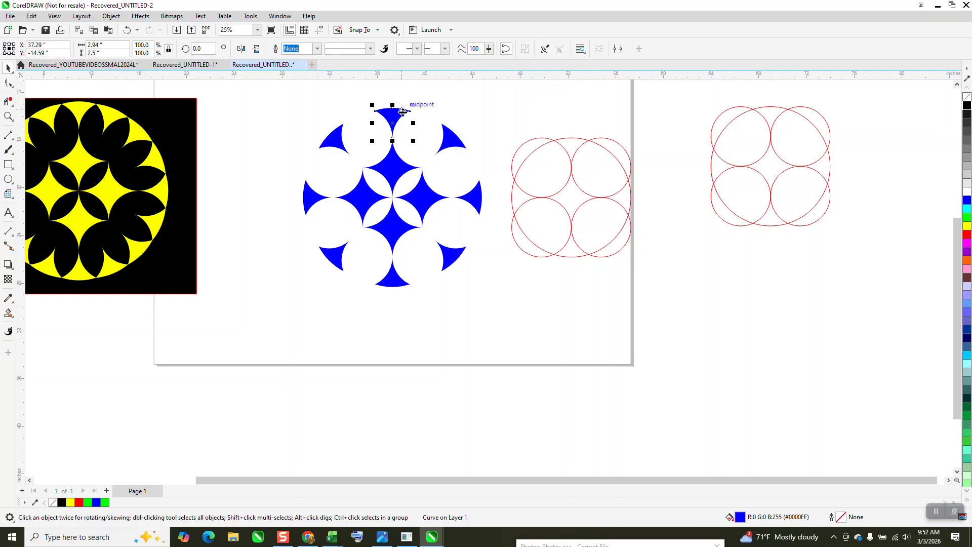
type("22.5")
key("Return")
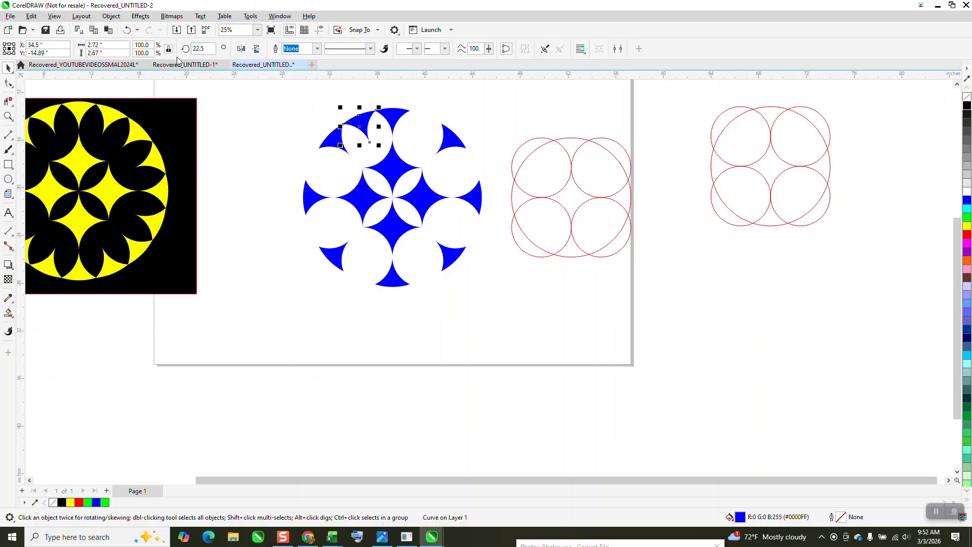
left_click(967, 210)
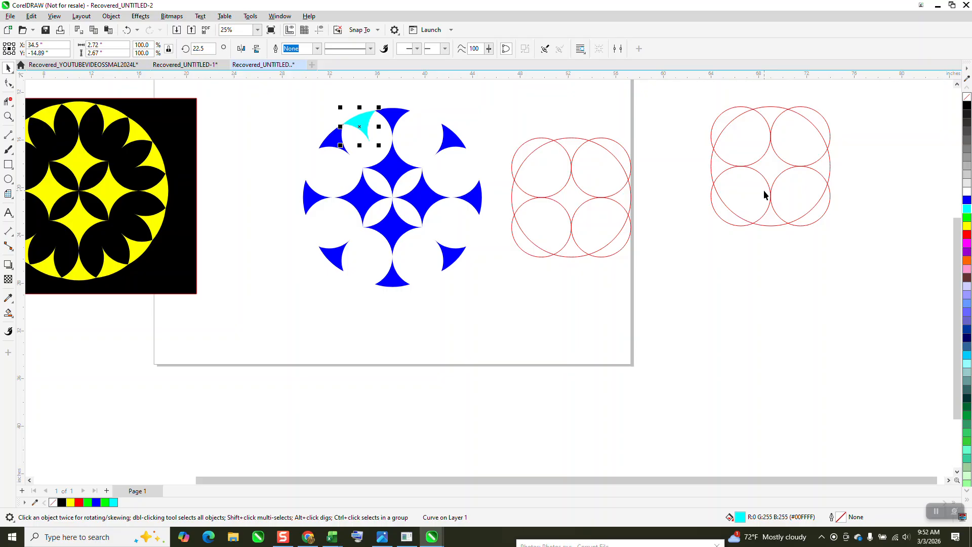
- Try rotated copies of the cyan piece with angles of 45 and 90 degrees, and undo both
left_click(198, 48)
type("45")
key("Return")
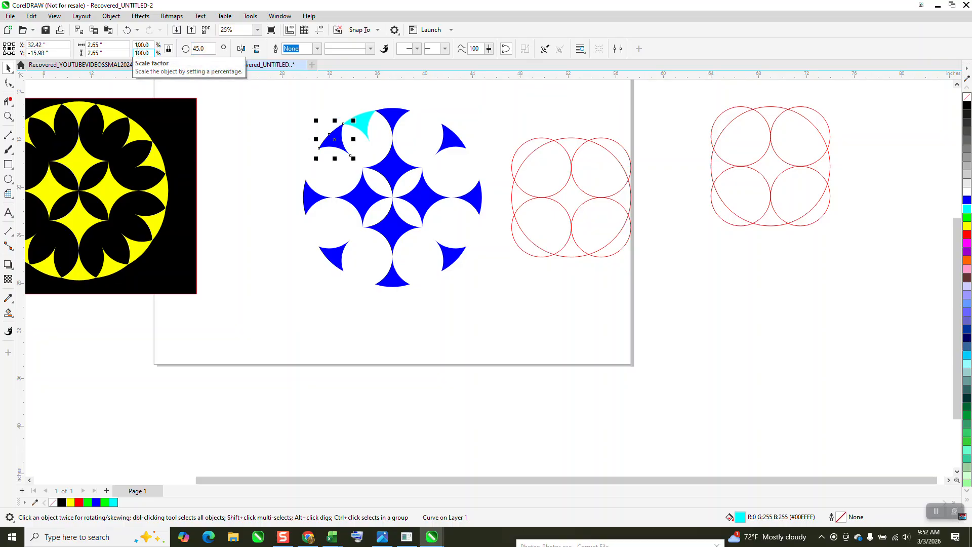
key("BackSpace")
key("BackSpace")
key("BackSpace")
key("BackSpace")
type("90")
key("Return")
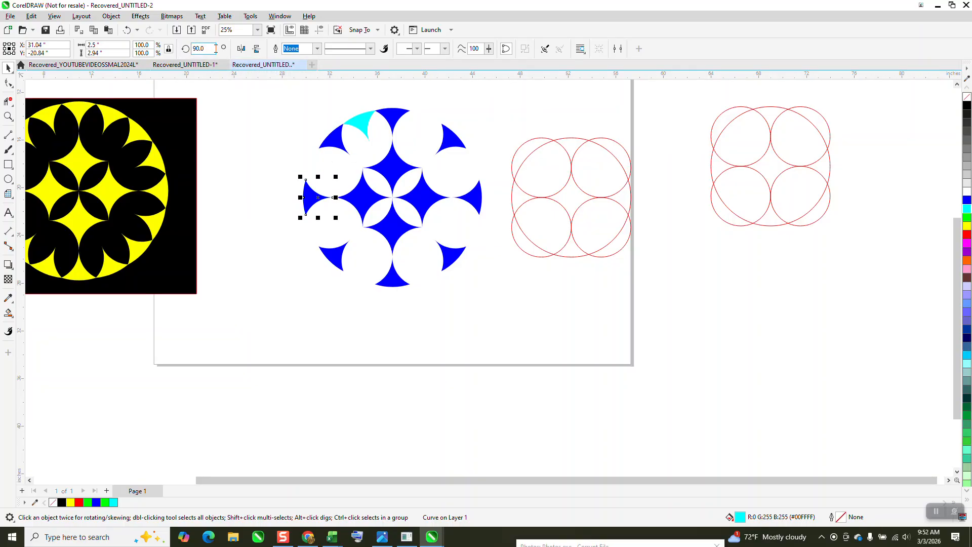
left_click(127, 29)
left_click(127, 29)
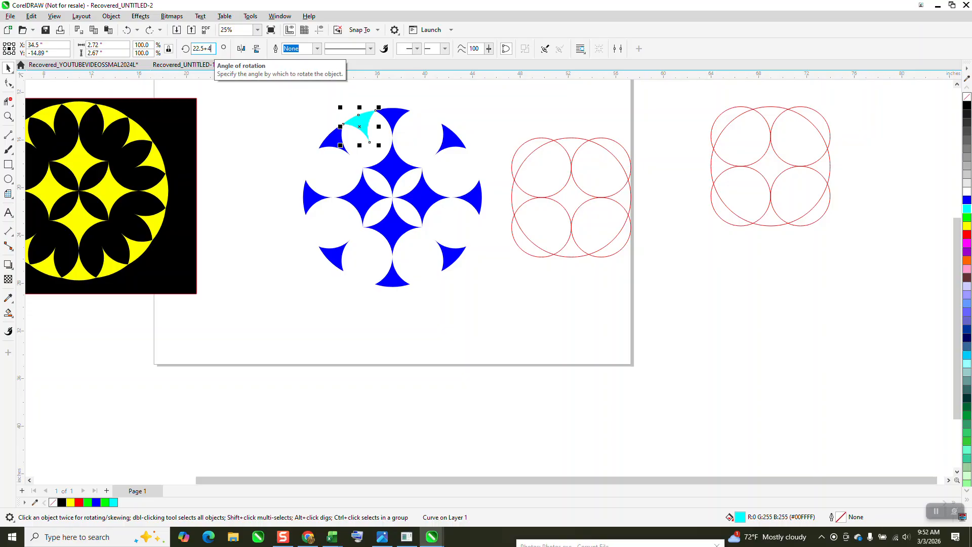
- Add a copy of the cyan piece with the angle set to 22.5+45, and repeat that rotation six more times around the circle
key("Return")
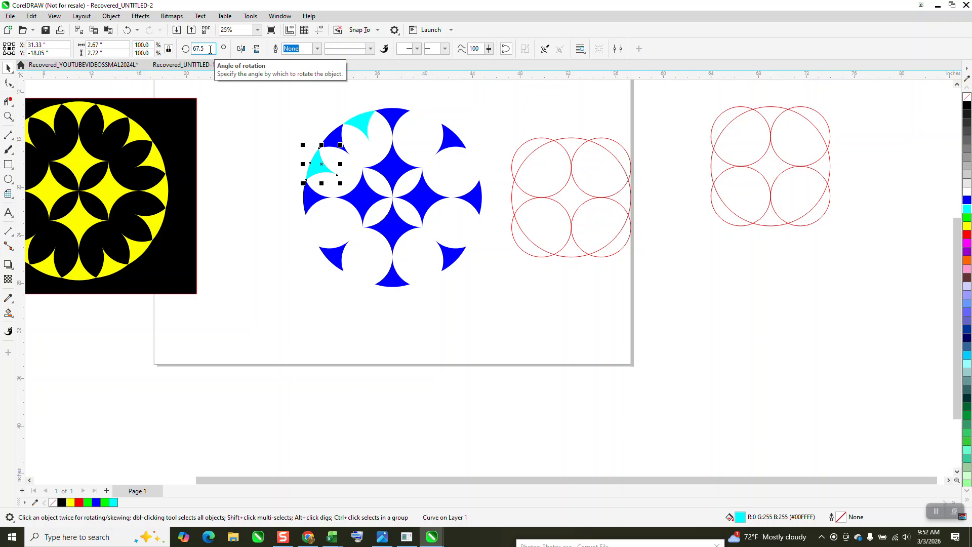
key("ctrl+r")
key("ctrl+r")
key("ctrl+r")
key("ctrl+r")
key("ctrl+r")
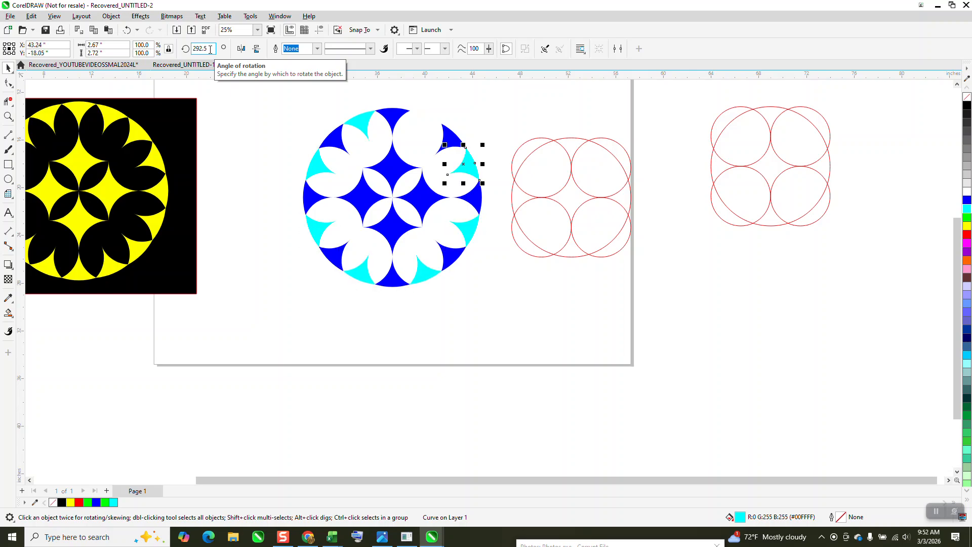
key("ctrl+r")
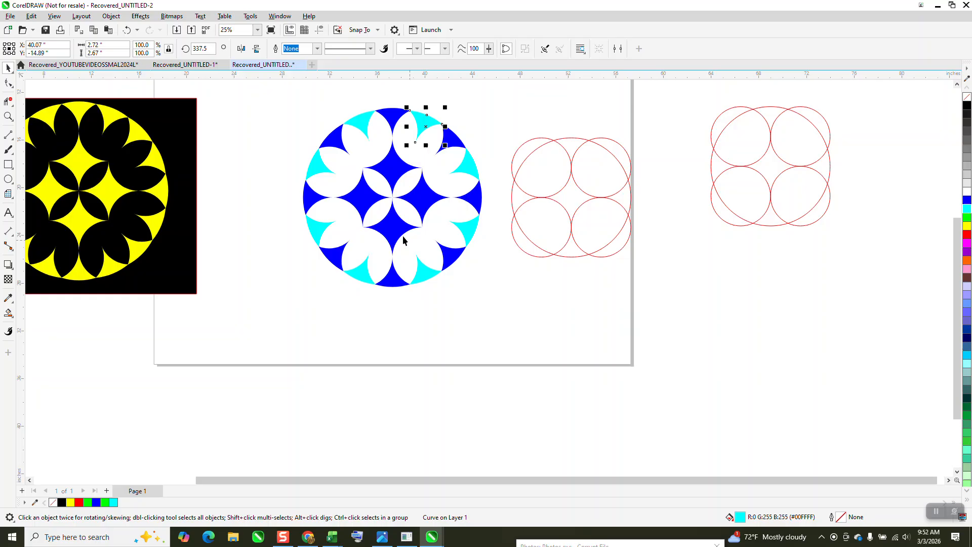
- Select all shapes of the round blue and cyan pattern and fill them with red
left_click(8, 116)
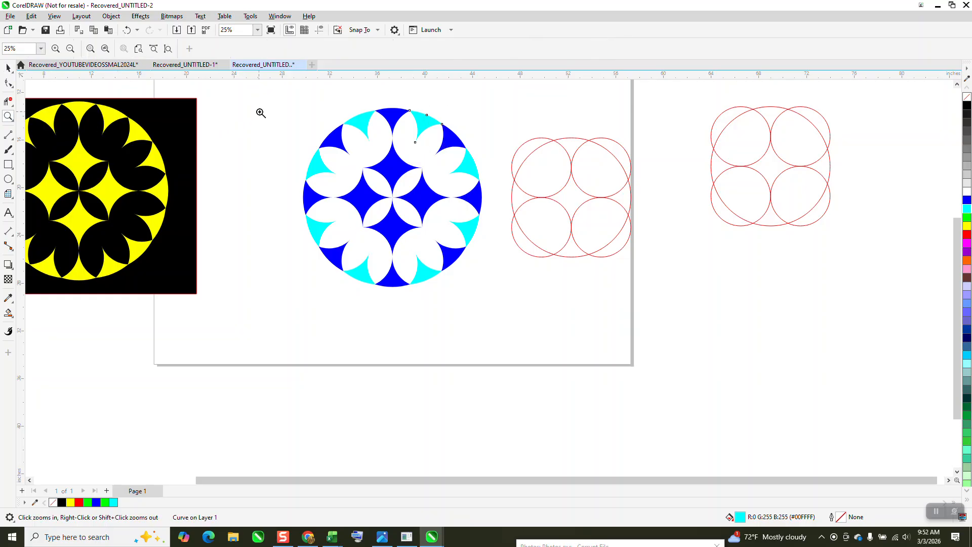
left_click(6, 67)
left_click_drag(278, 93, 499, 304)
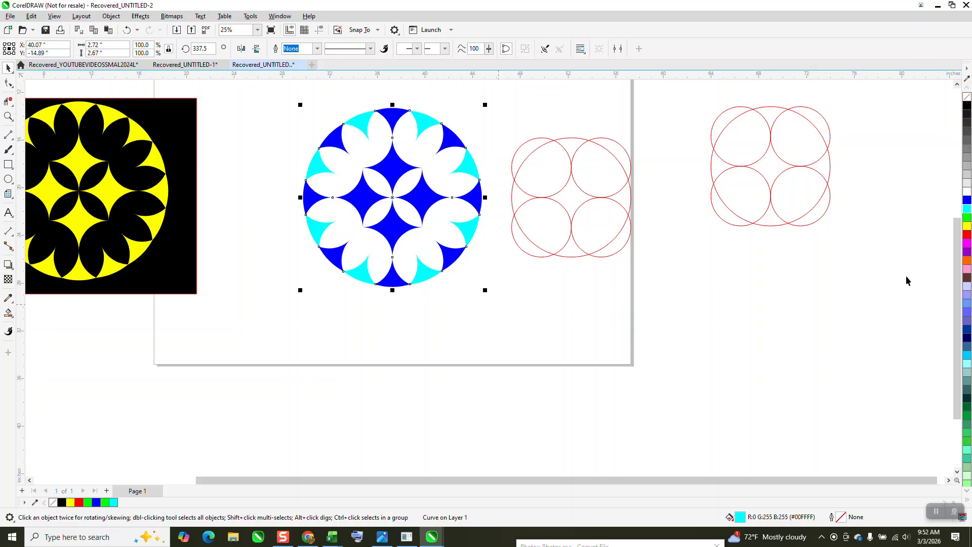
left_click(968, 234)
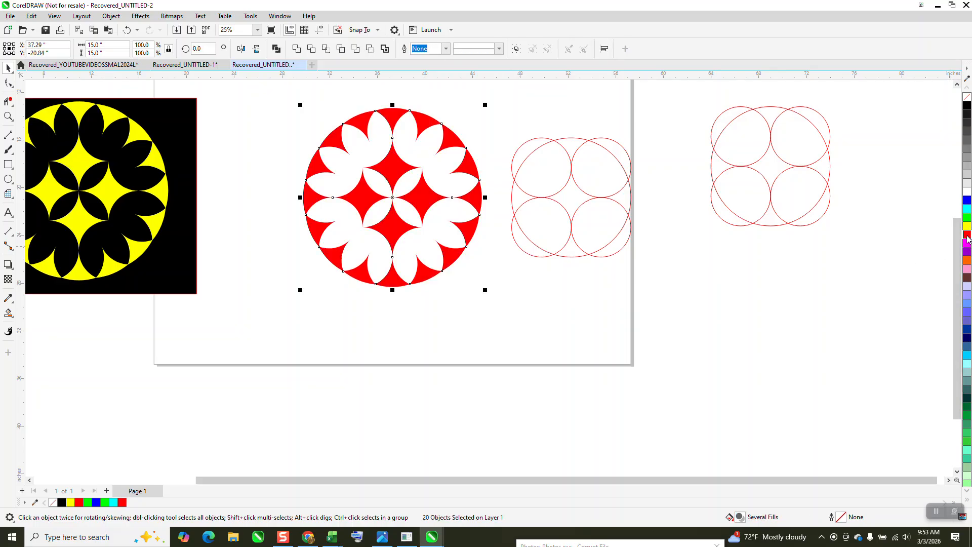
- Group all the shapes of the red round pattern
left_click(111, 16)
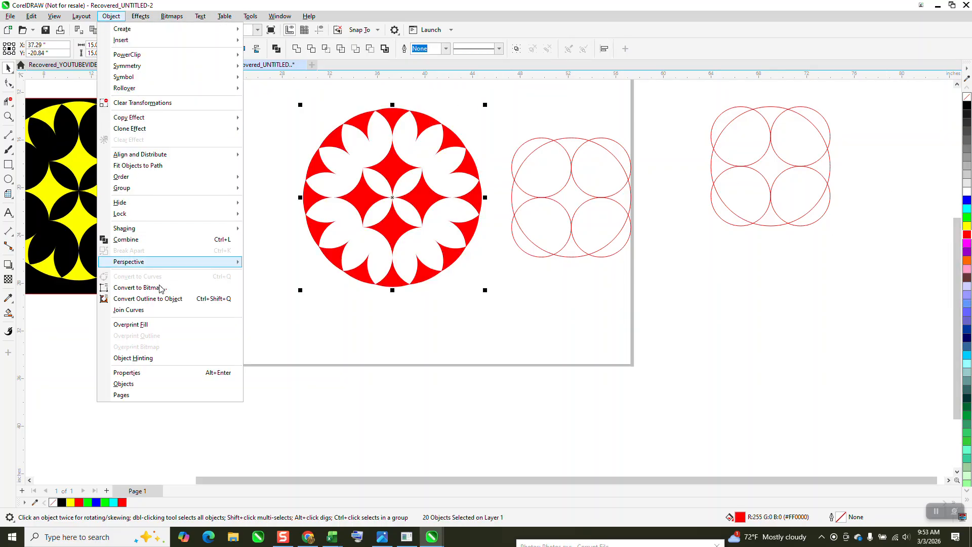
mouse_move(151, 191)
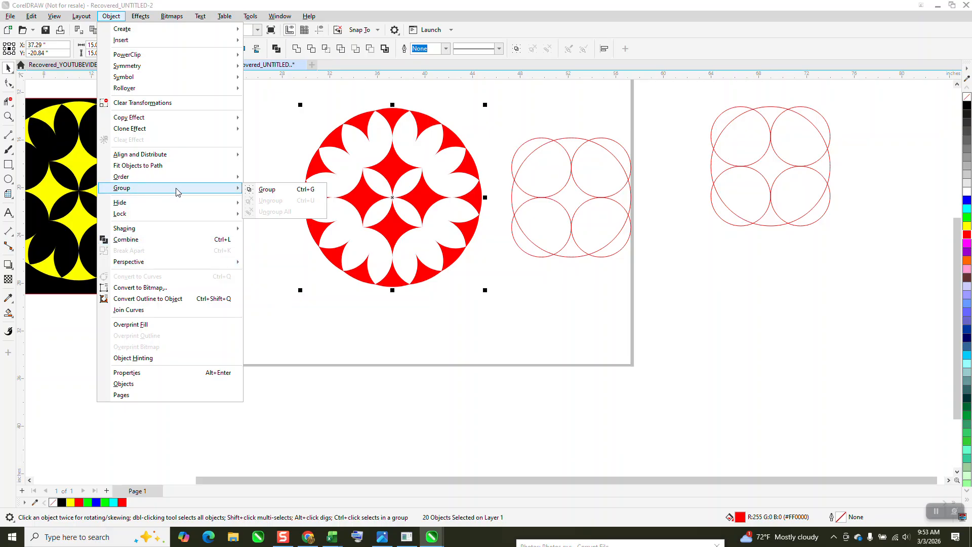
left_click(267, 191)
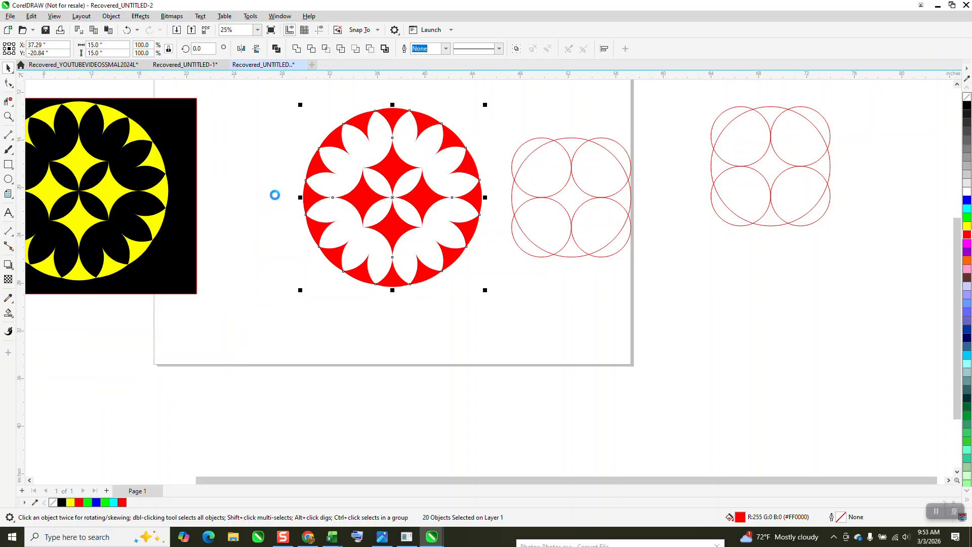
- Try an elliptical white-to-red fountain fill on the grouped pattern and drop yellow onto its colour nodes
left_click(13, 320)
left_click(23, 313)
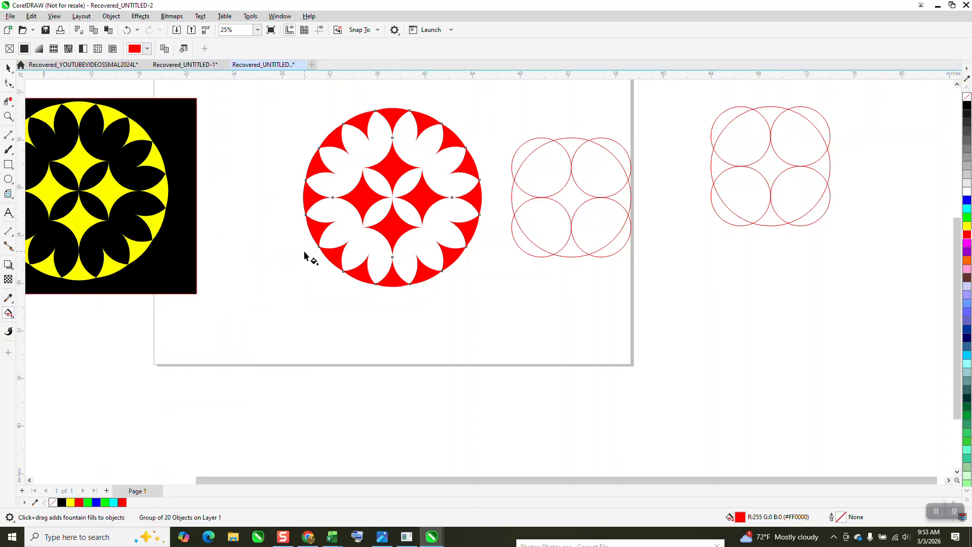
left_click_drag(320, 238, 467, 160)
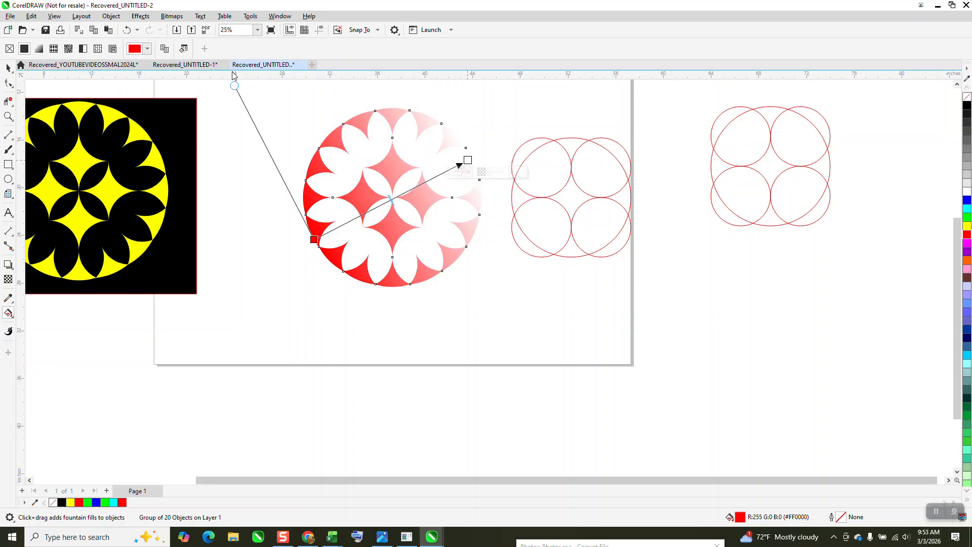
left_click(182, 51)
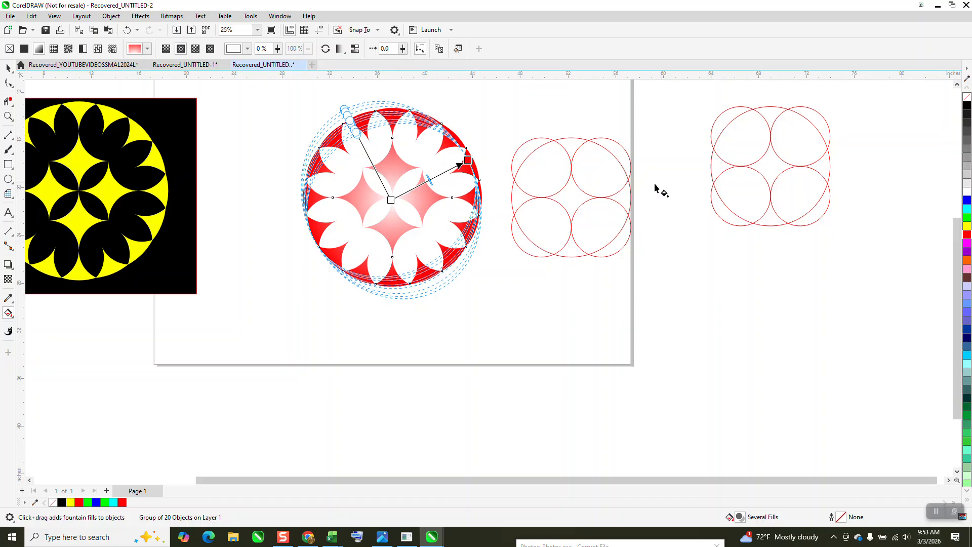
left_click_drag(884, 247, 394, 201)
left_click_drag(967, 226, 468, 160)
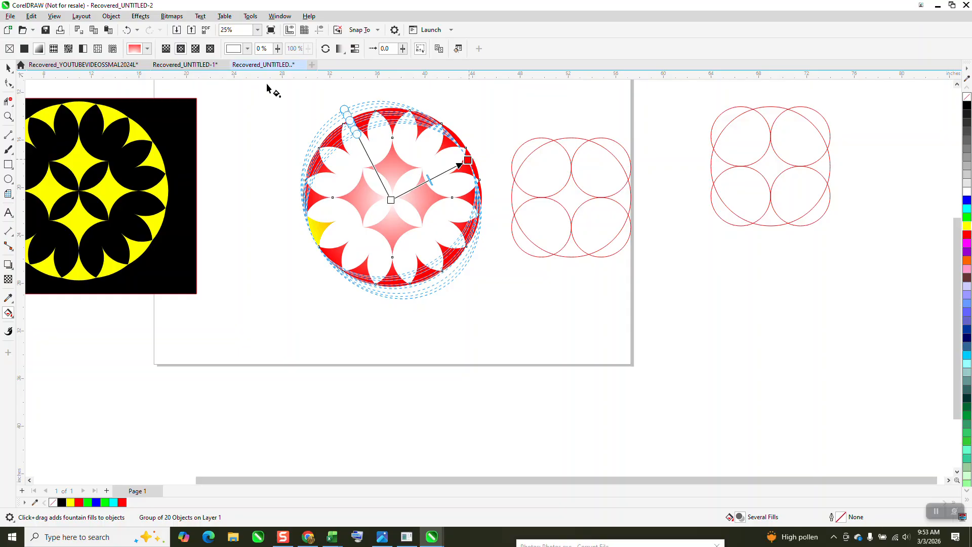
- Undo the yellow colour change and the fountain fills on the grouped pattern
left_click(125, 31)
left_click(125, 31)
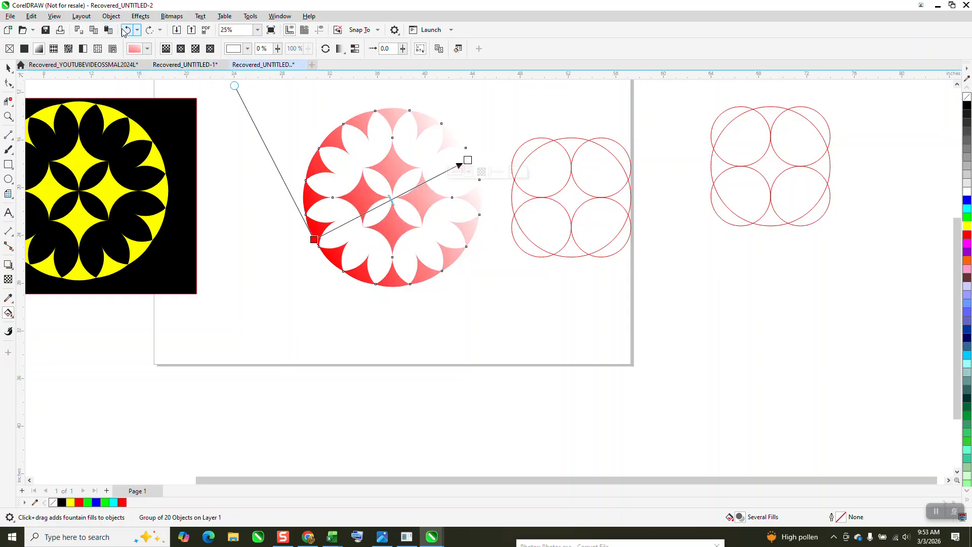
left_click(124, 30)
- Move the red round pattern about 3 inches down the page and ungroup it
left_click(8, 67)
left_click_drag(357, 134, 365, 189)
left_click(111, 17)
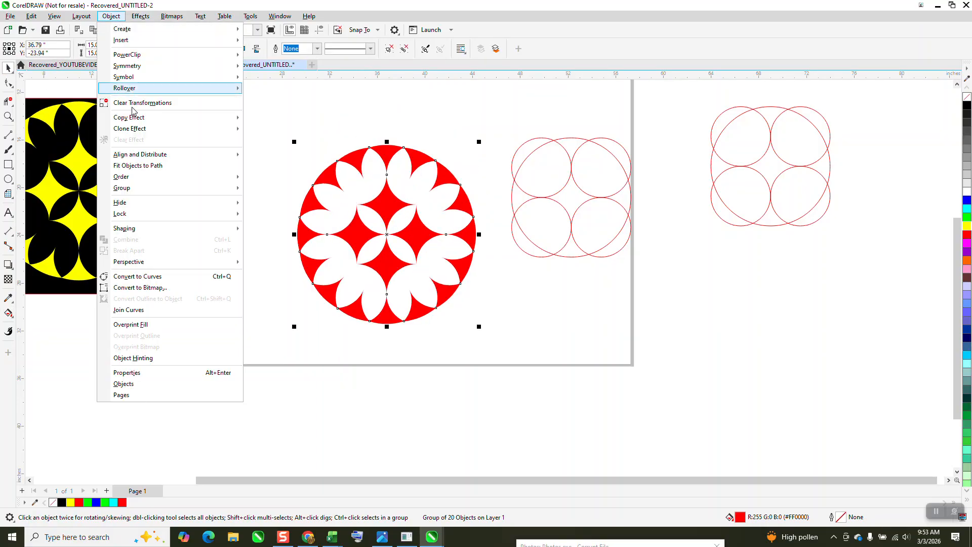
mouse_move(223, 188)
left_click(253, 201)
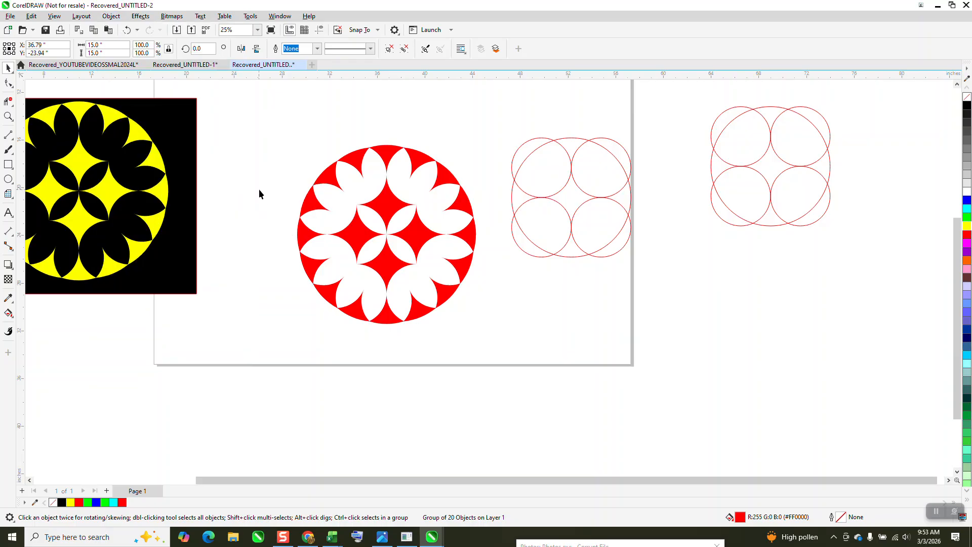
- Select all the shapes of the red round pattern and combine them into a single curve
left_click(283, 146)
left_click_drag(398, 284, 497, 334)
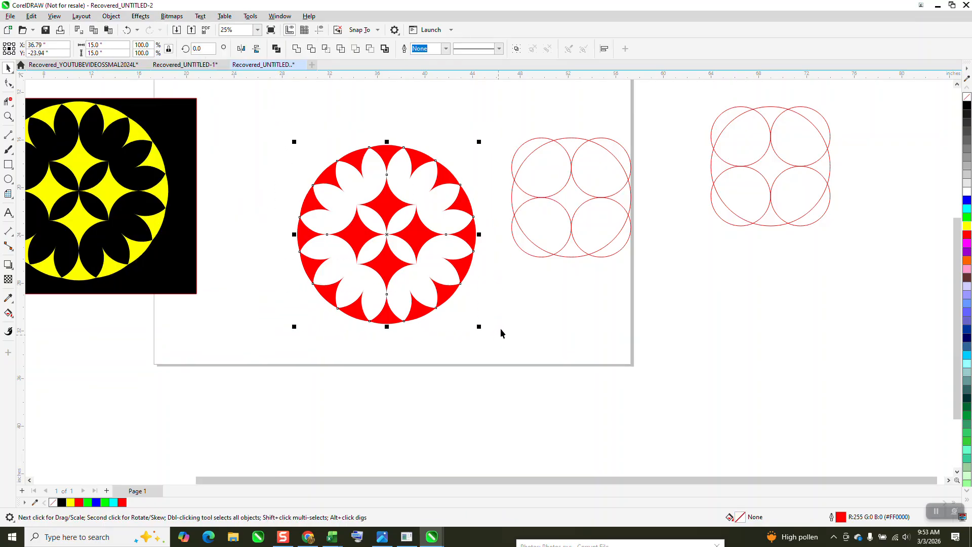
left_click(276, 49)
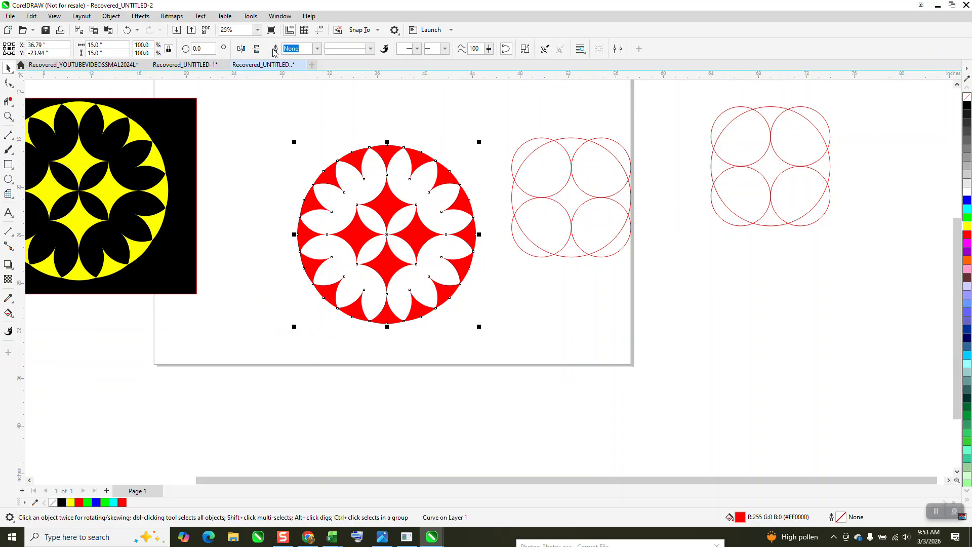
- Apply a linear red-to-white fountain fill across the combined pattern, from its lower-left edge to its upper-right edge
left_click(15, 317)
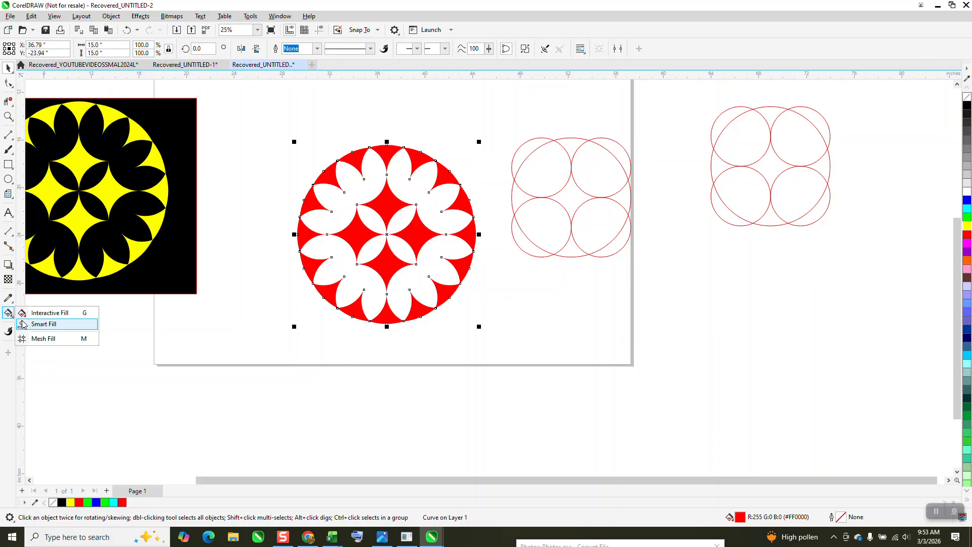
left_click(35, 312)
left_click_drag(312, 272, 472, 209)
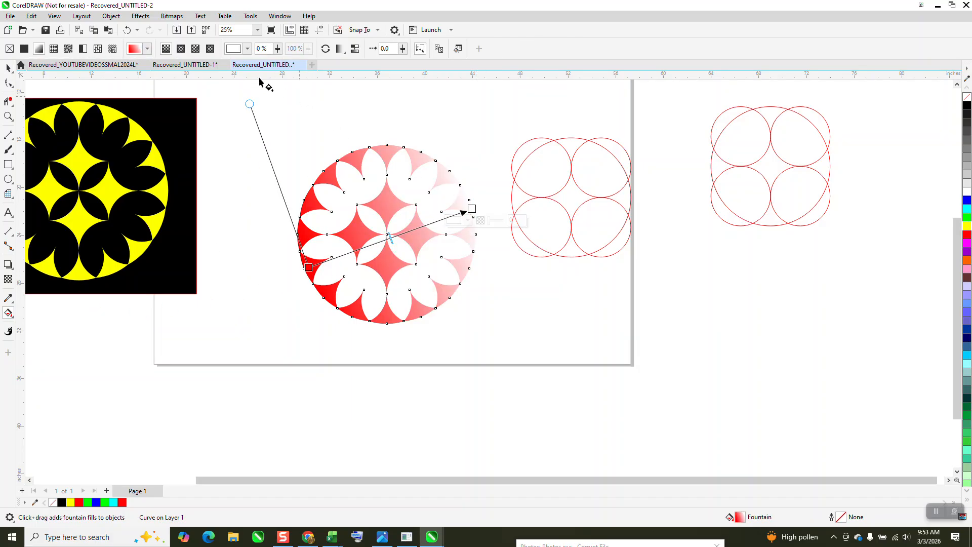
- Change the combined pattern's fill to an elliptical fountain fill with red at the centre and yellow at the outer edge
left_click(180, 49)
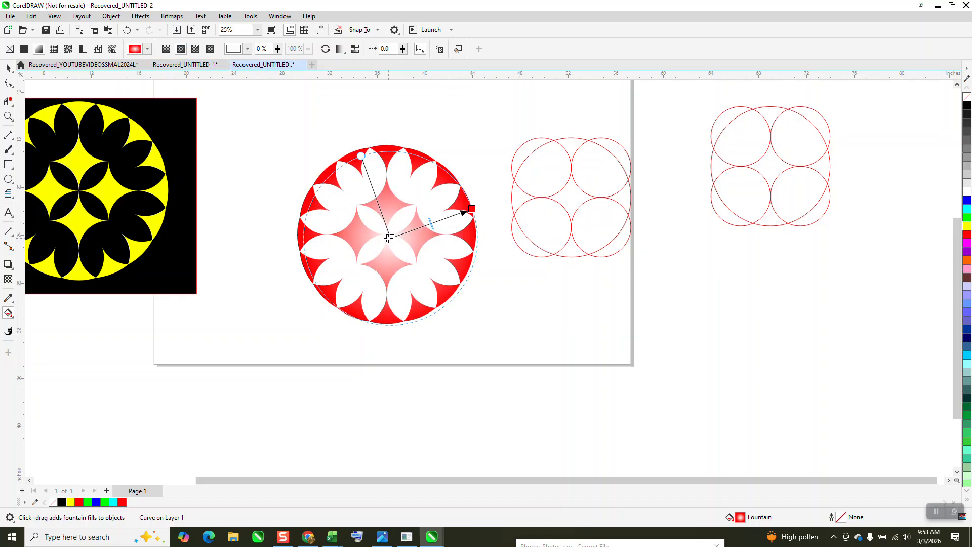
left_click_drag(967, 235, 391, 238)
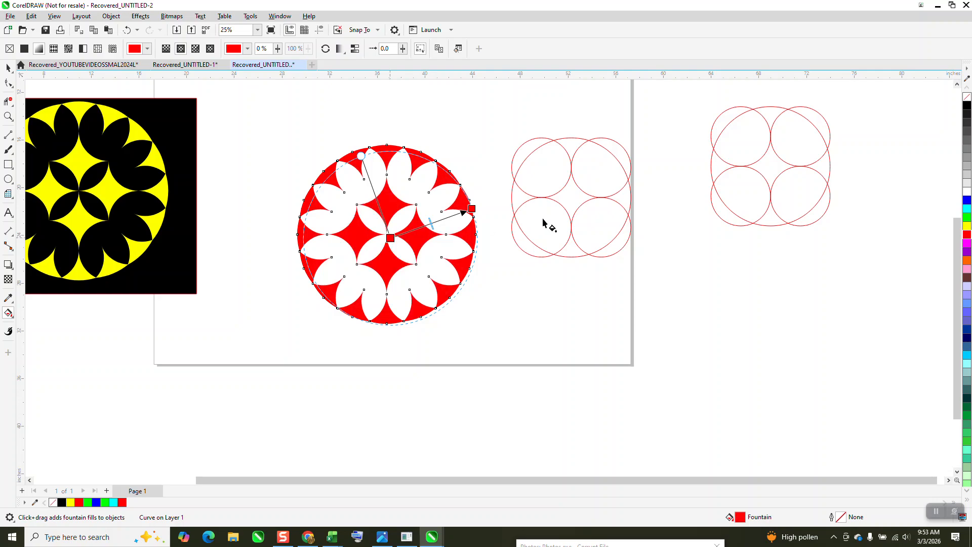
left_click_drag(967, 226, 472, 209)
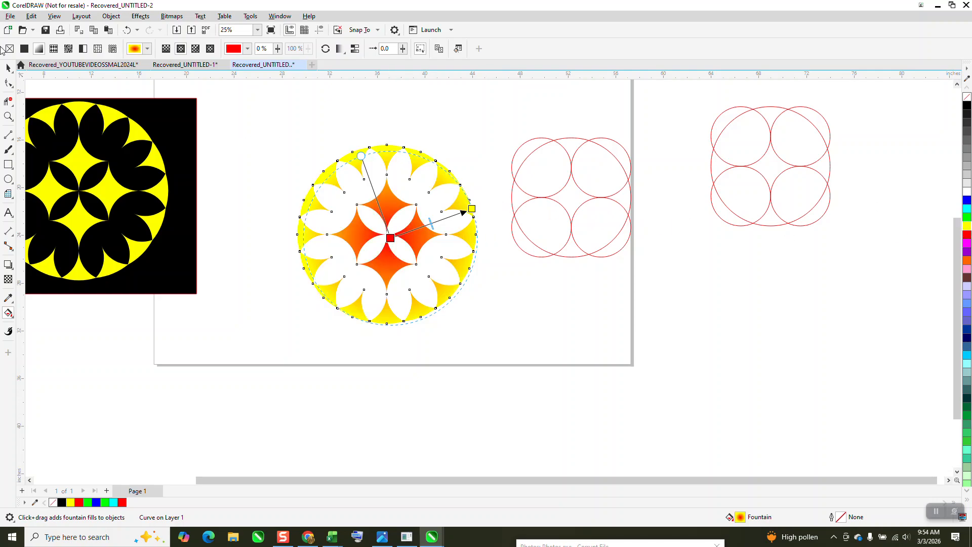
- Move the black rectangle from the yellow pattern to behind the fountain-filled round pattern as its background
left_click(8, 67)
left_click_drag(177, 131, 481, 169)
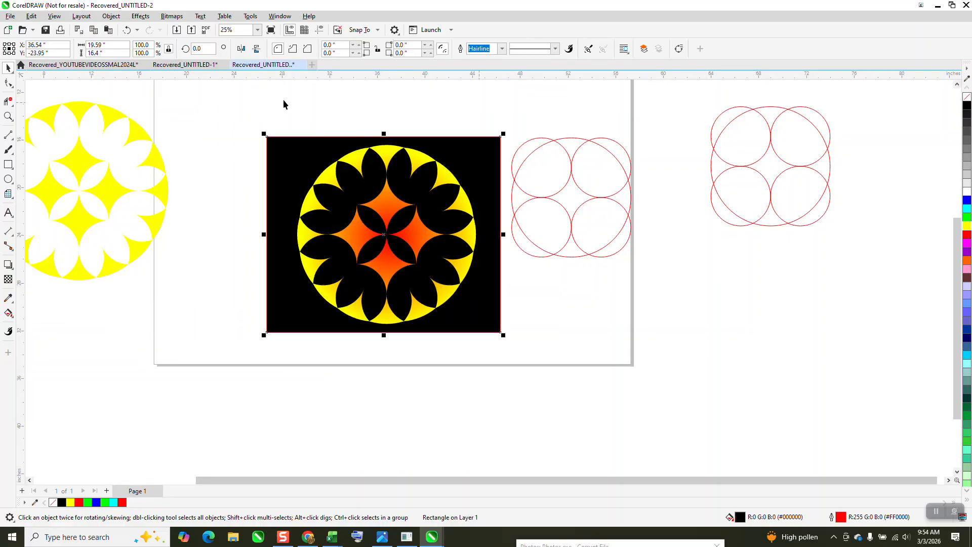
left_click_drag(263, 65, 305, 66)
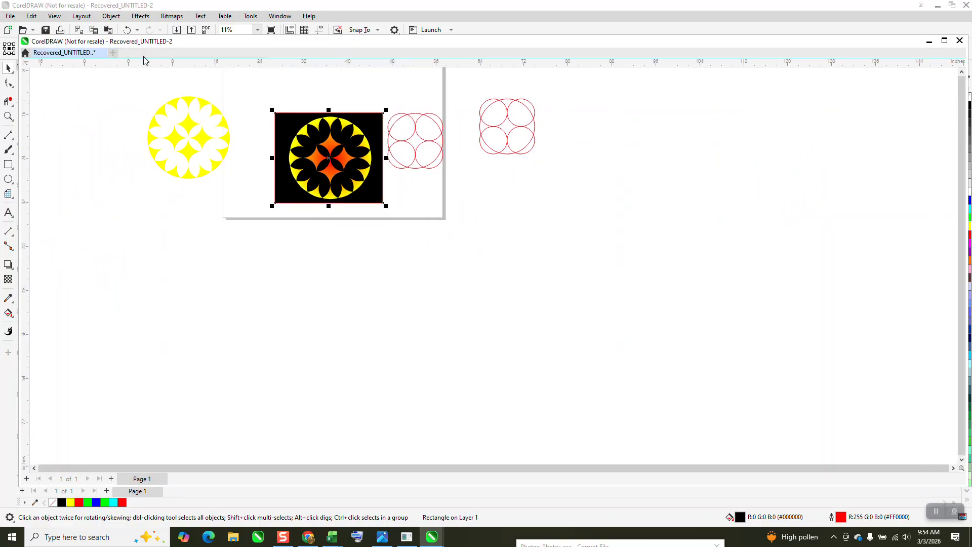
left_click(959, 40)
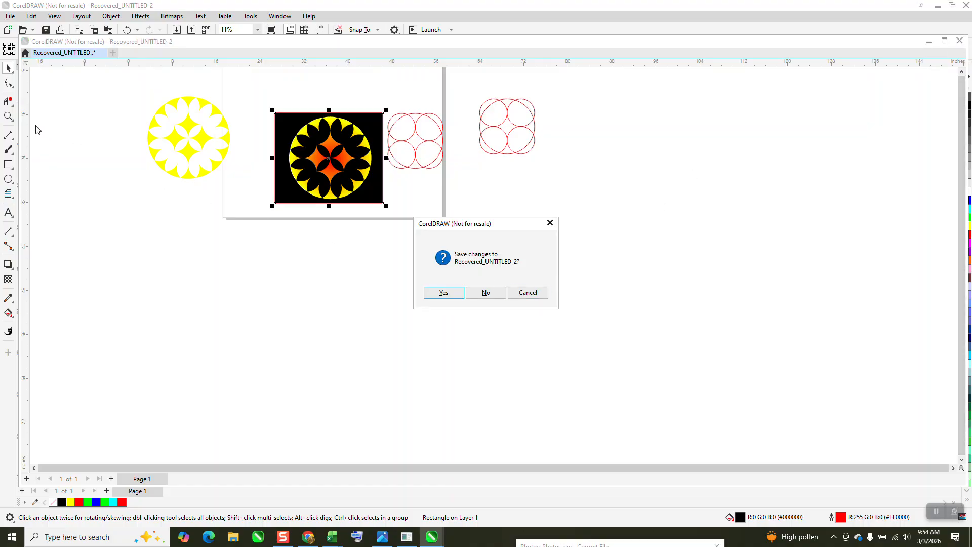
left_click(529, 296)
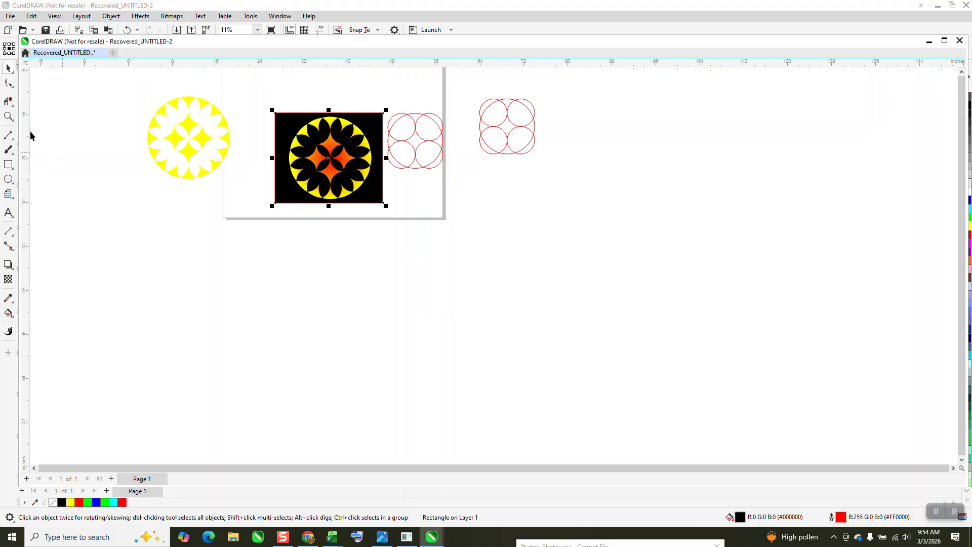
- Examine the fountain-filled round pattern on its black rectangle up close
left_click(8, 116)
left_click_drag(299, 109, 398, 223)
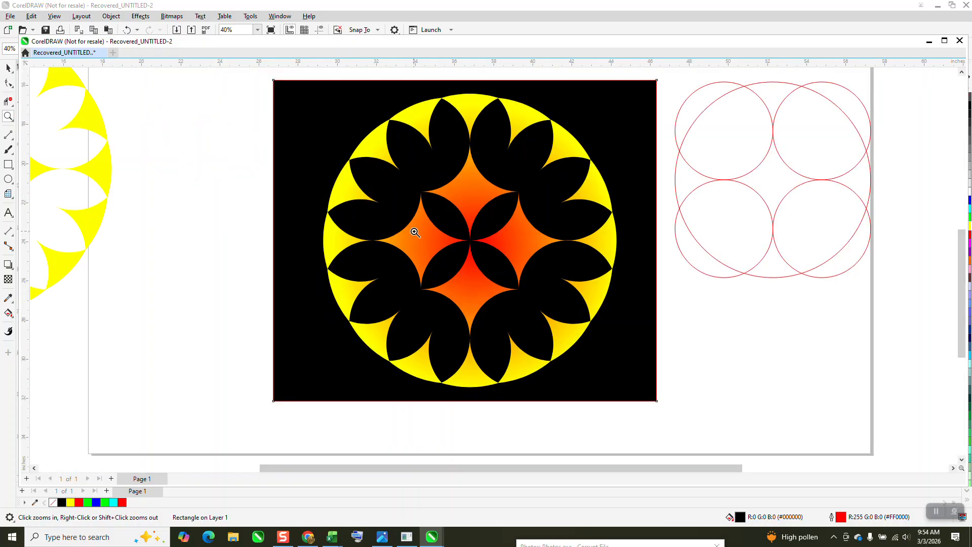
right_click(416, 228)
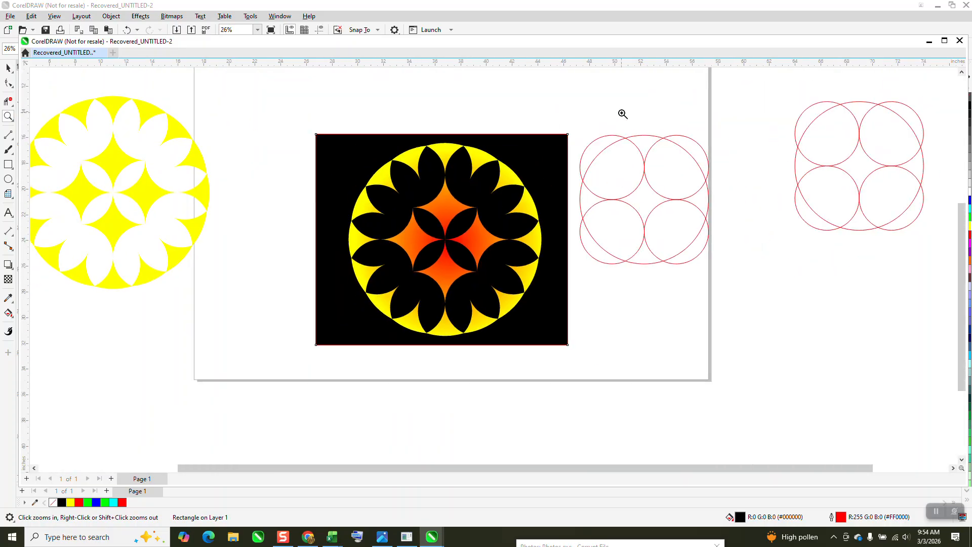